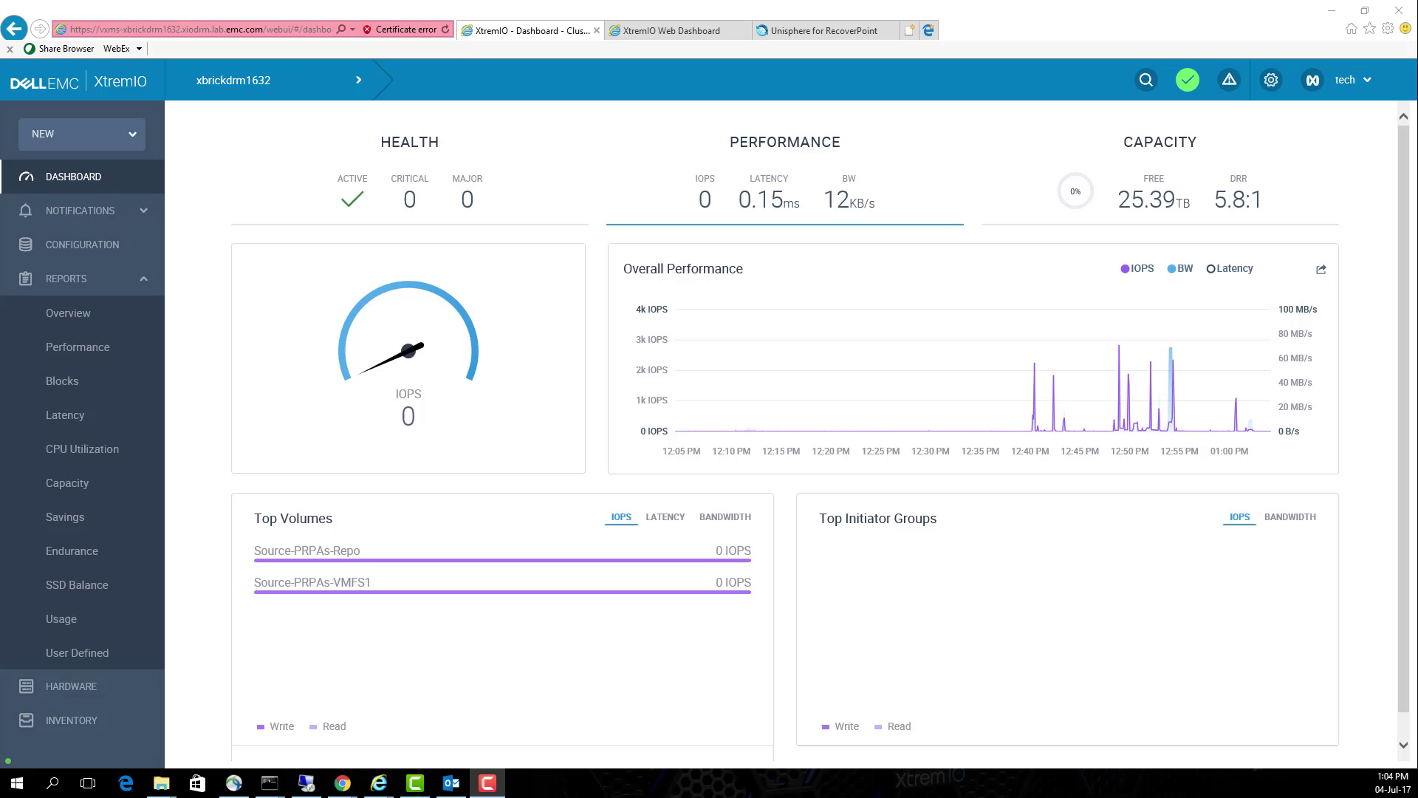
Review the Source-PRPAs-Repo and Source-PRPAs-VMFS1 volumes on xbrickdrm1632
key("ctrl+Tab")
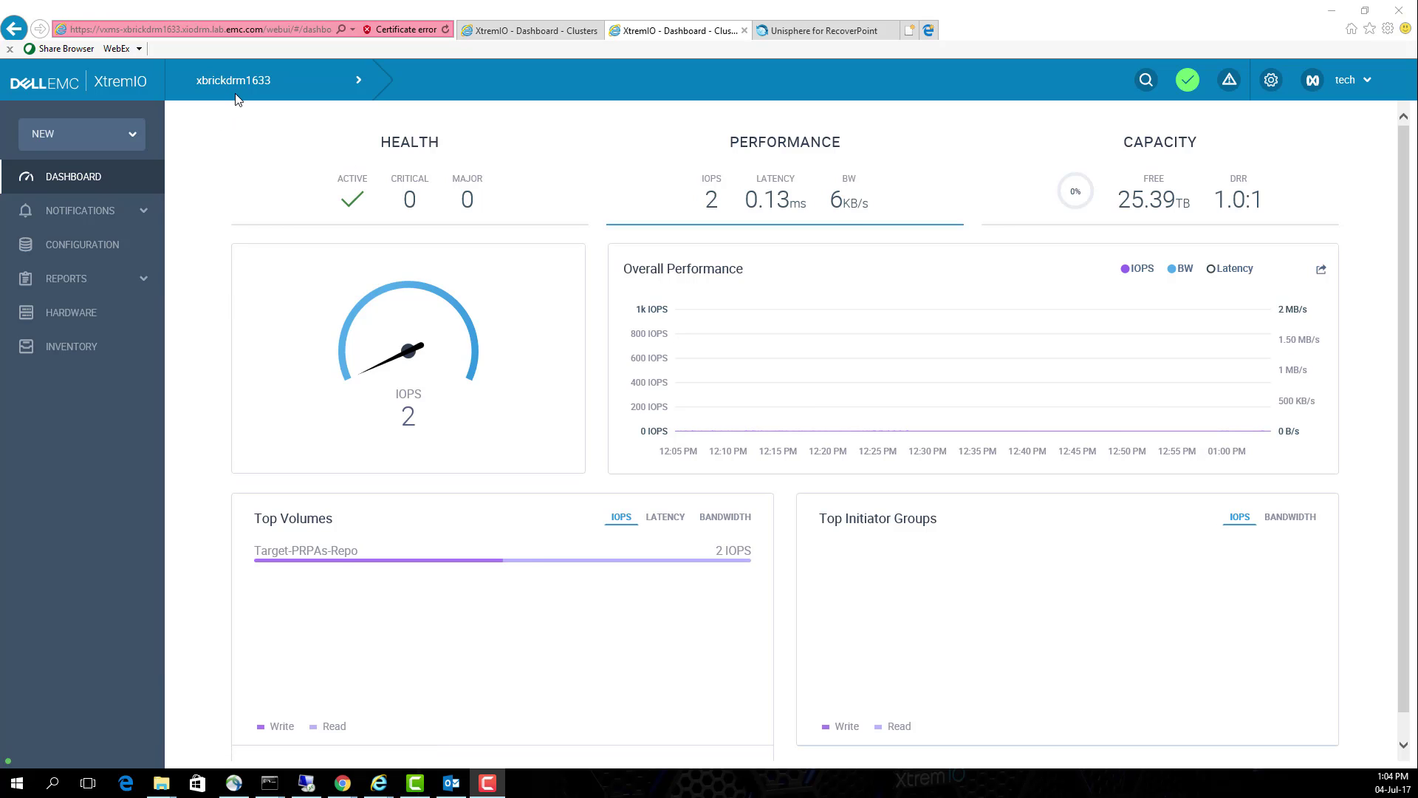
left_click(520, 36)
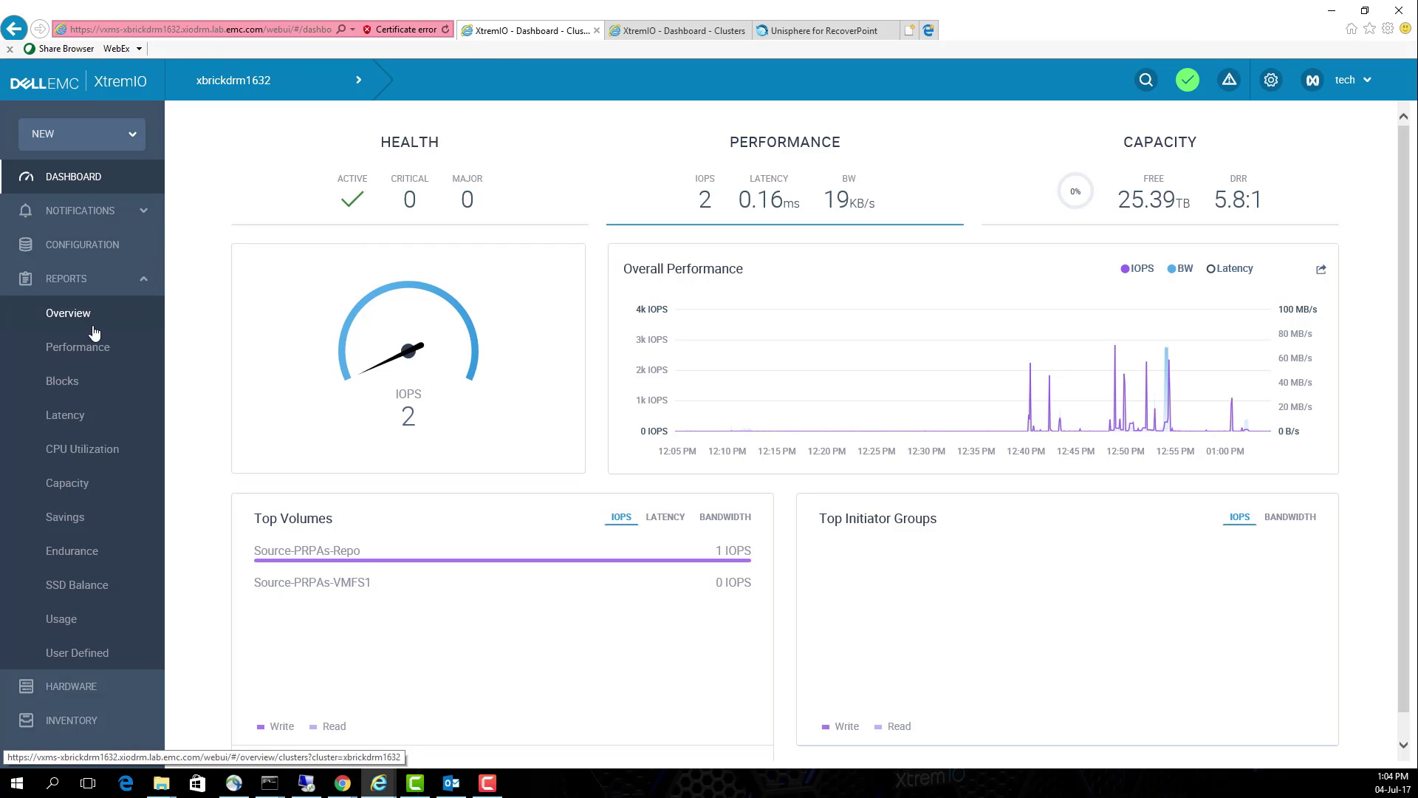
left_click(87, 258)
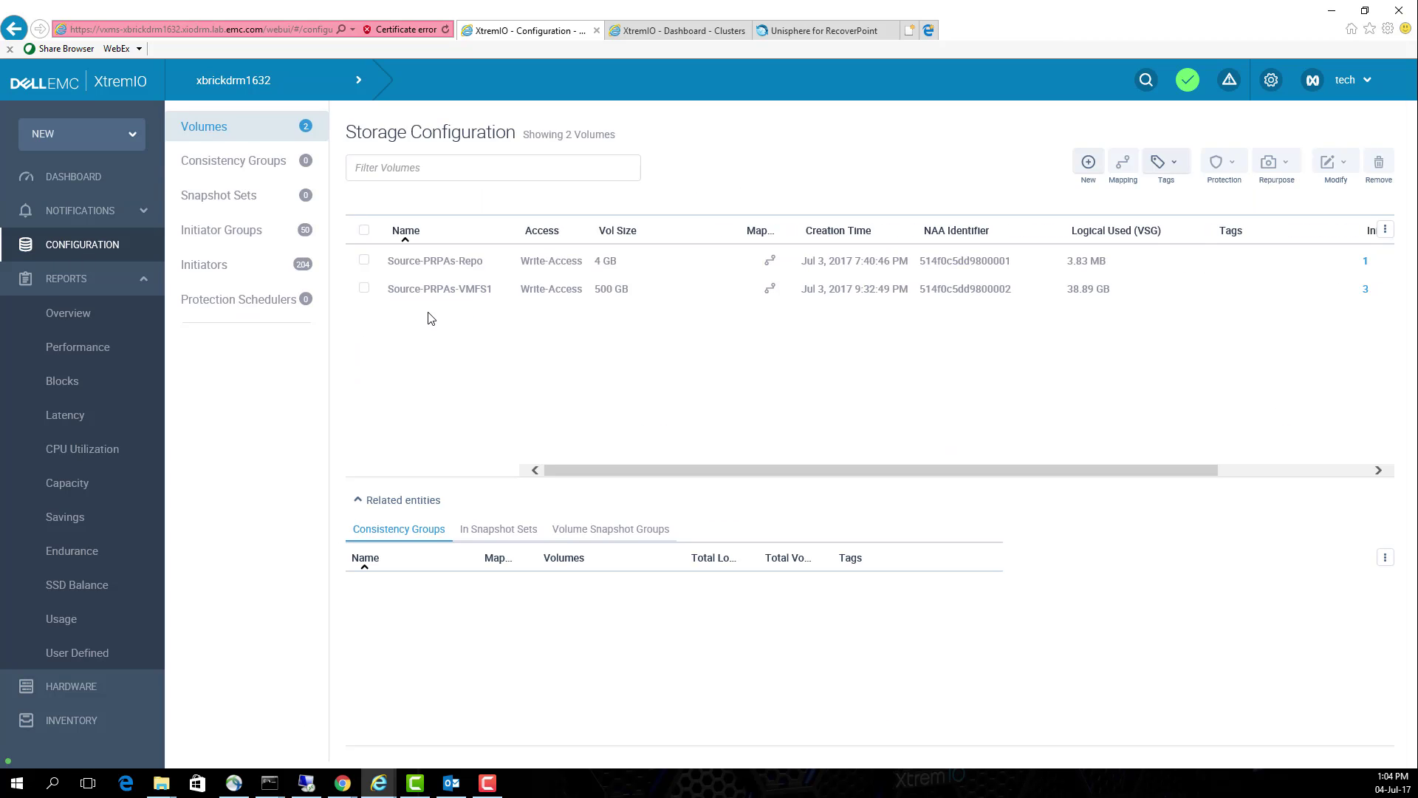
left_click(398, 267)
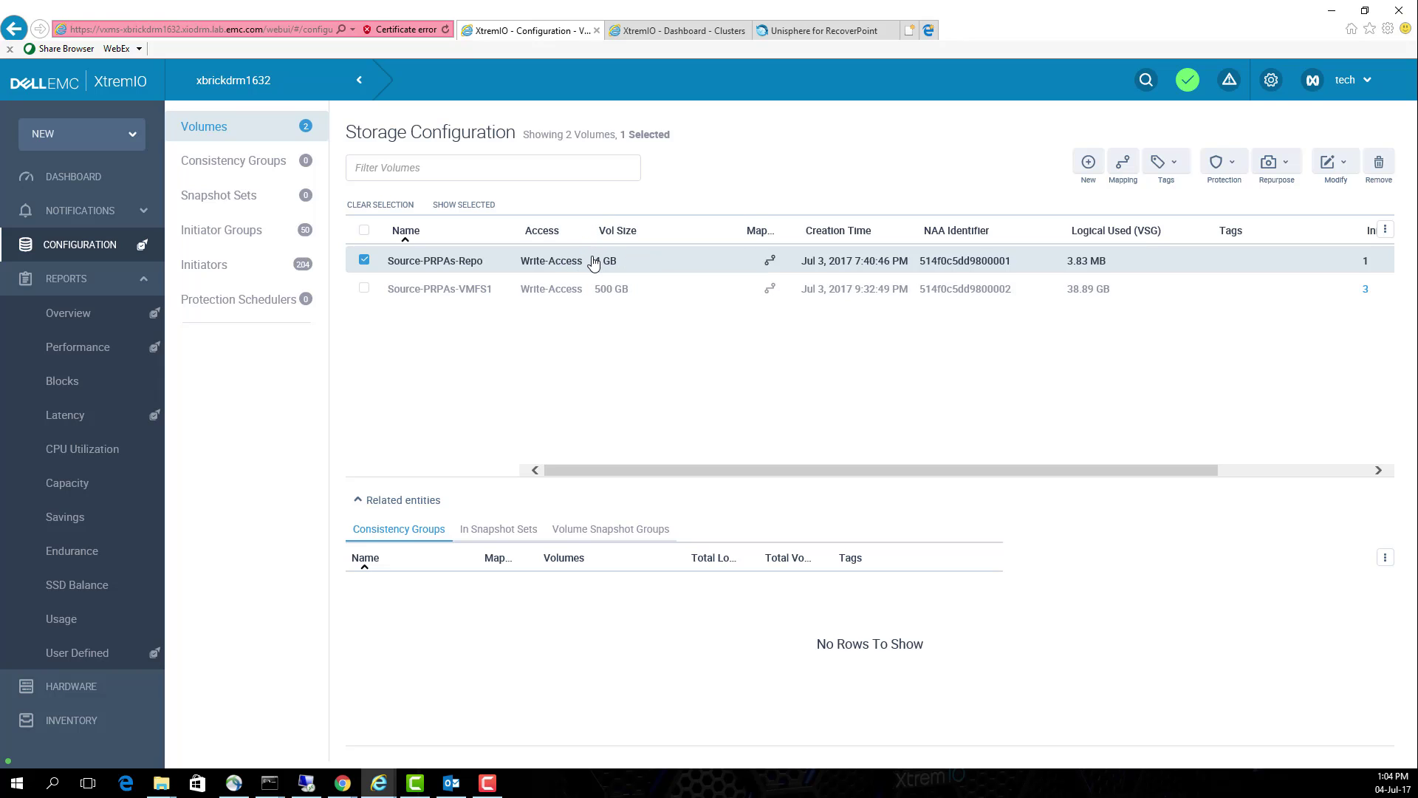
left_click(432, 299)
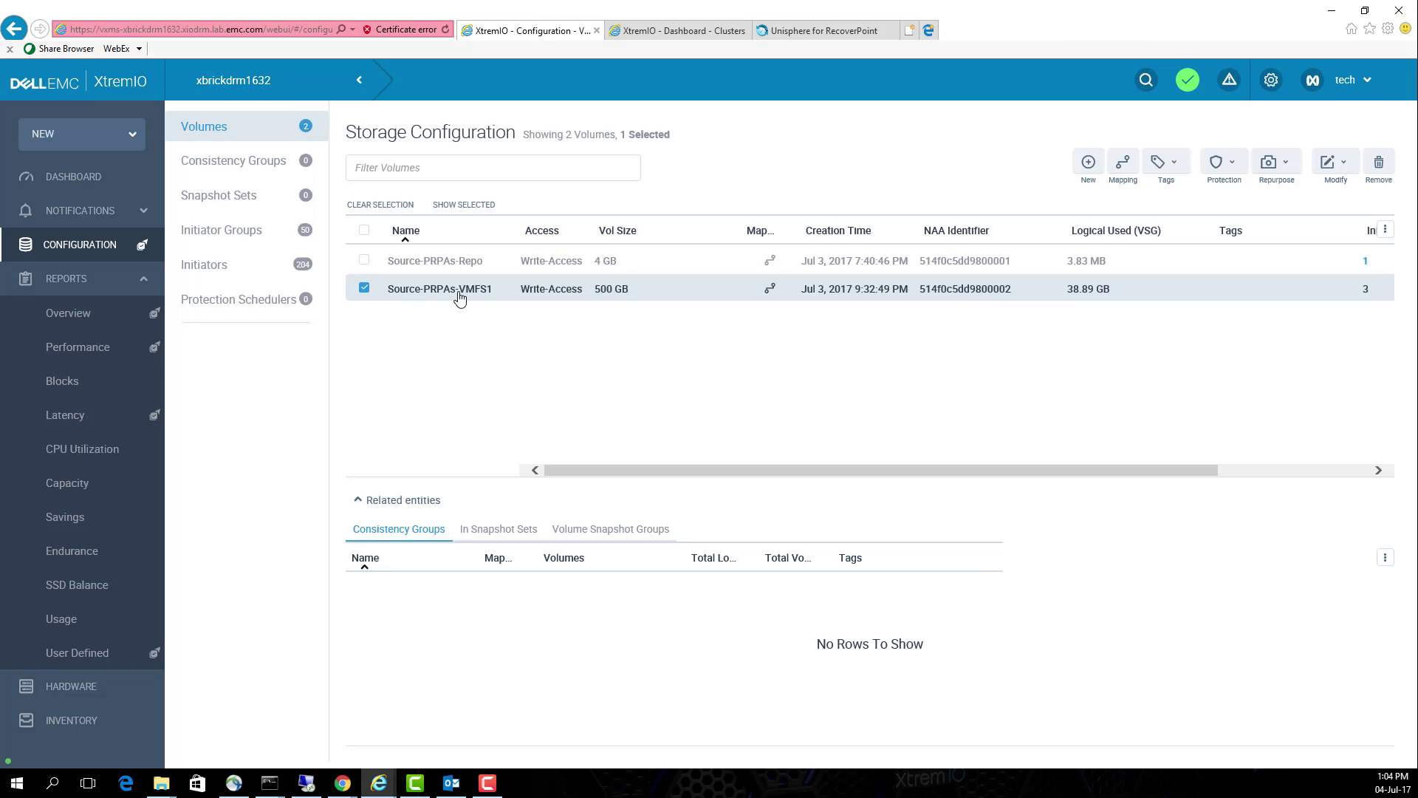
Select the Target-PRPAs-Repo volume in the xbrickdrm1633 volume list
left_click(672, 30)
left_click(83, 246)
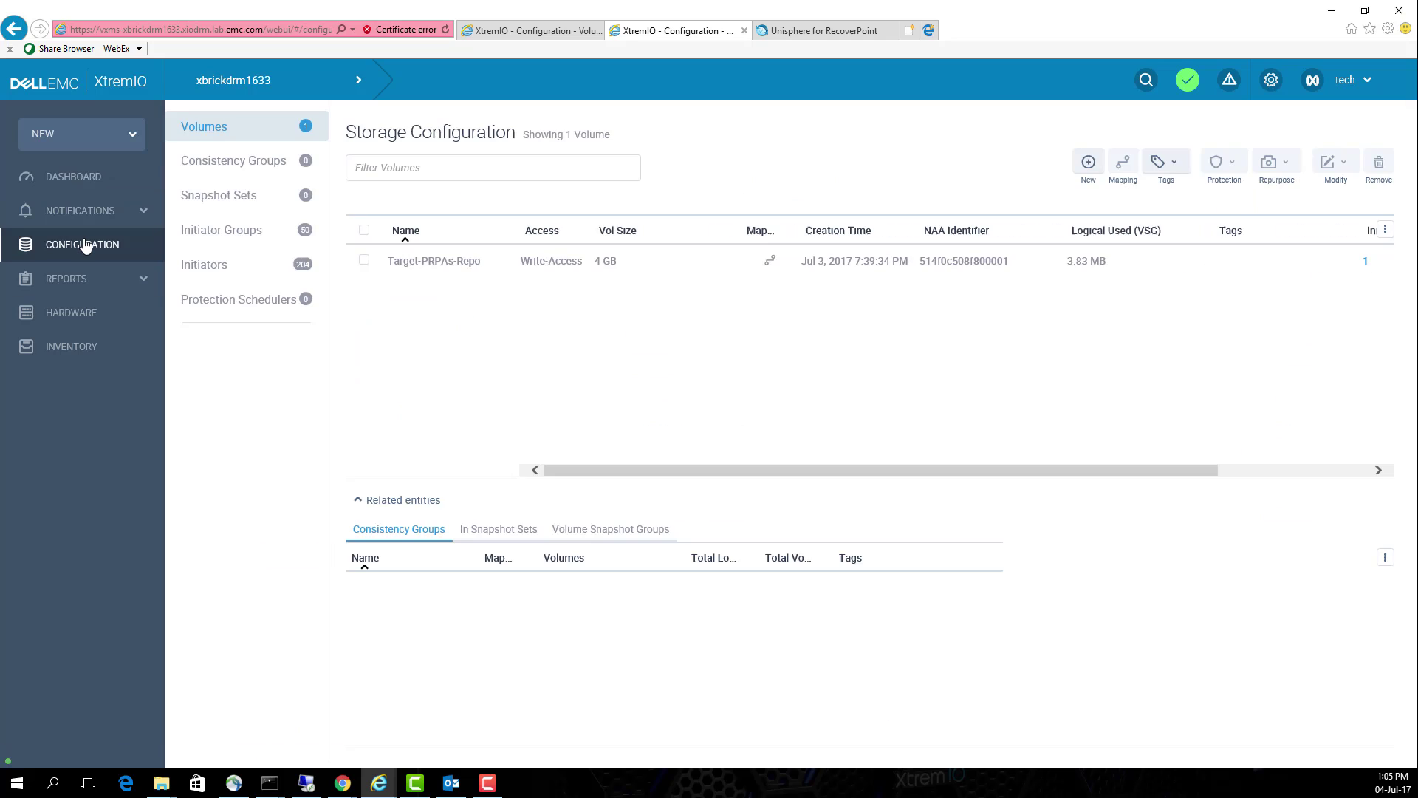
left_click(387, 270)
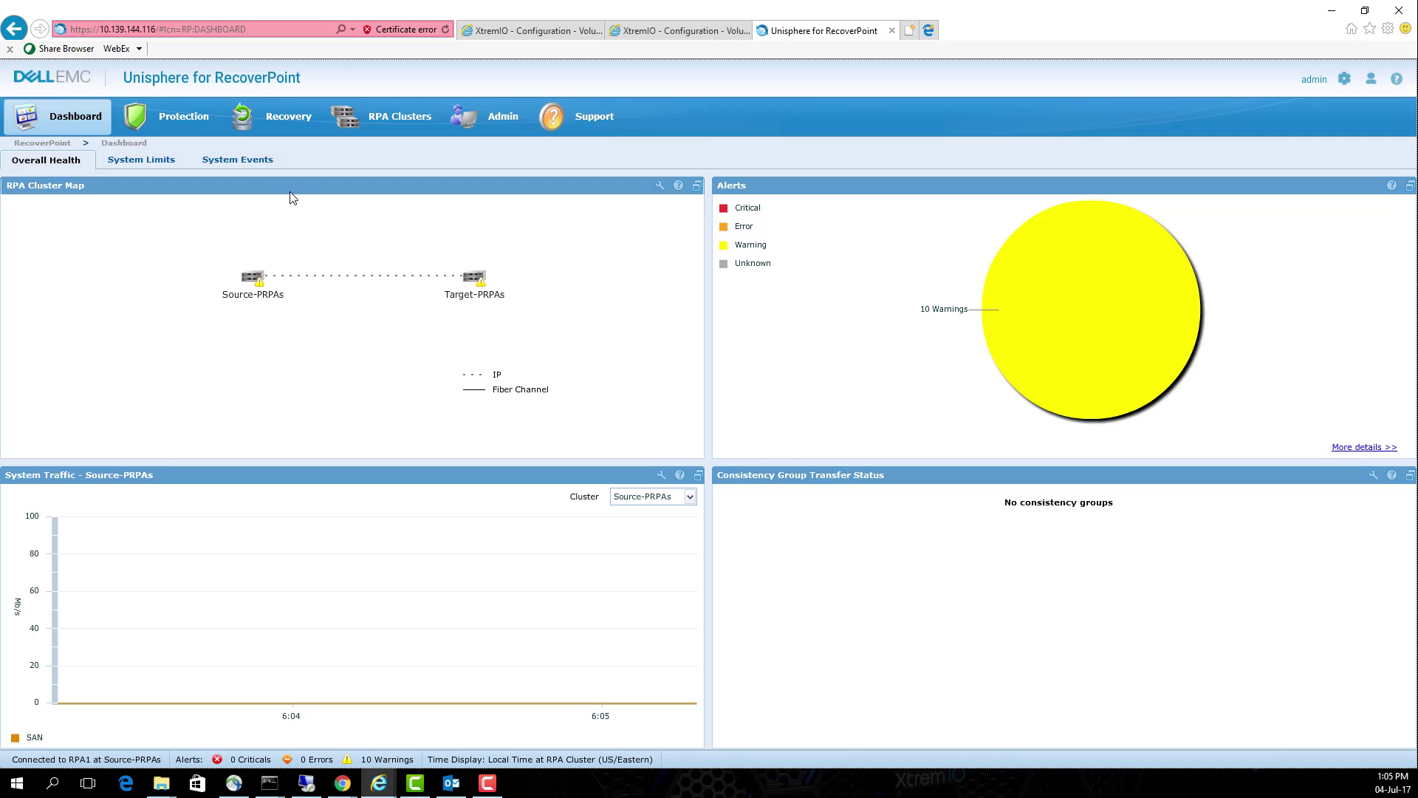
In Protect Volumes, tick Source-PRPAs-VMFS1, name the group cg01 and start entering production name pd01
mouse_move(183, 115)
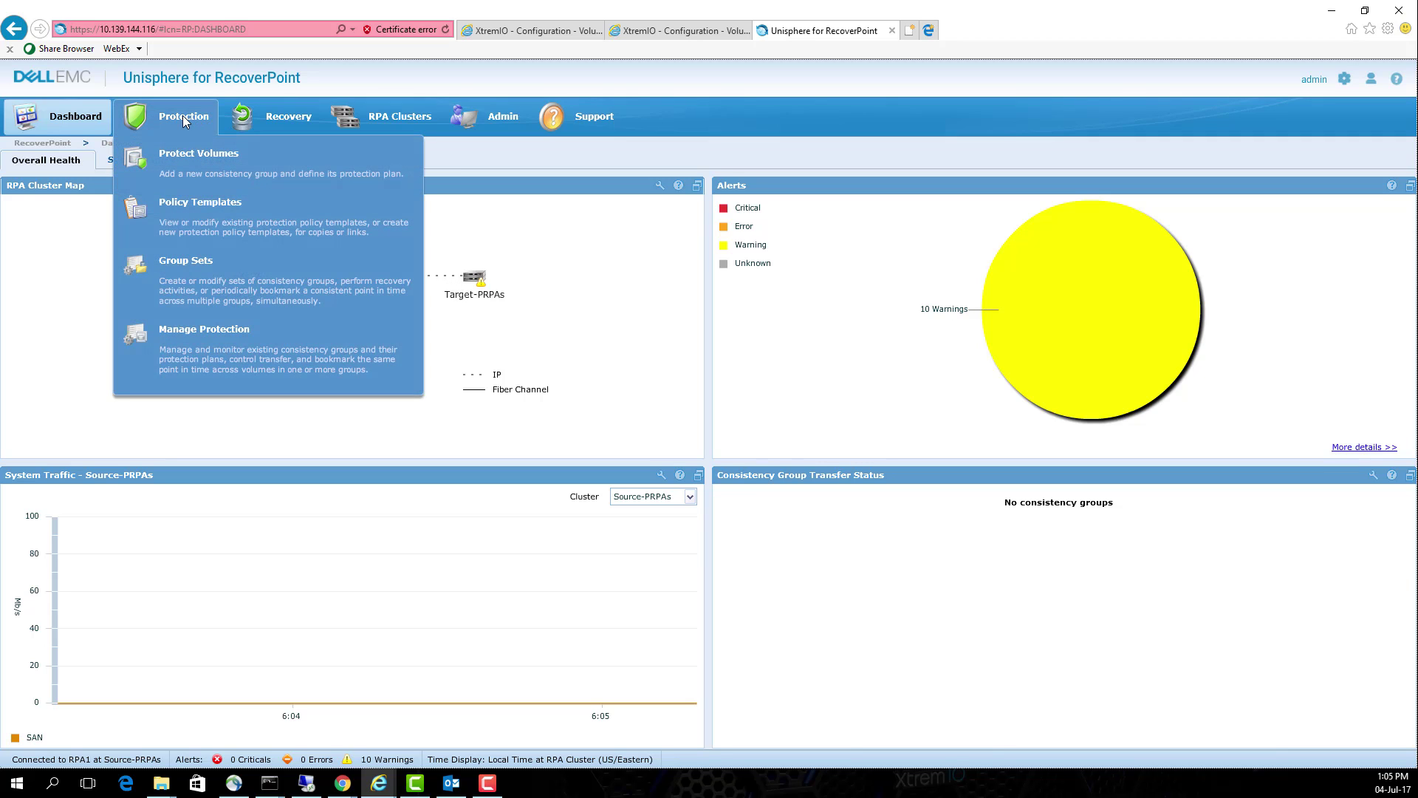
left_click(198, 157)
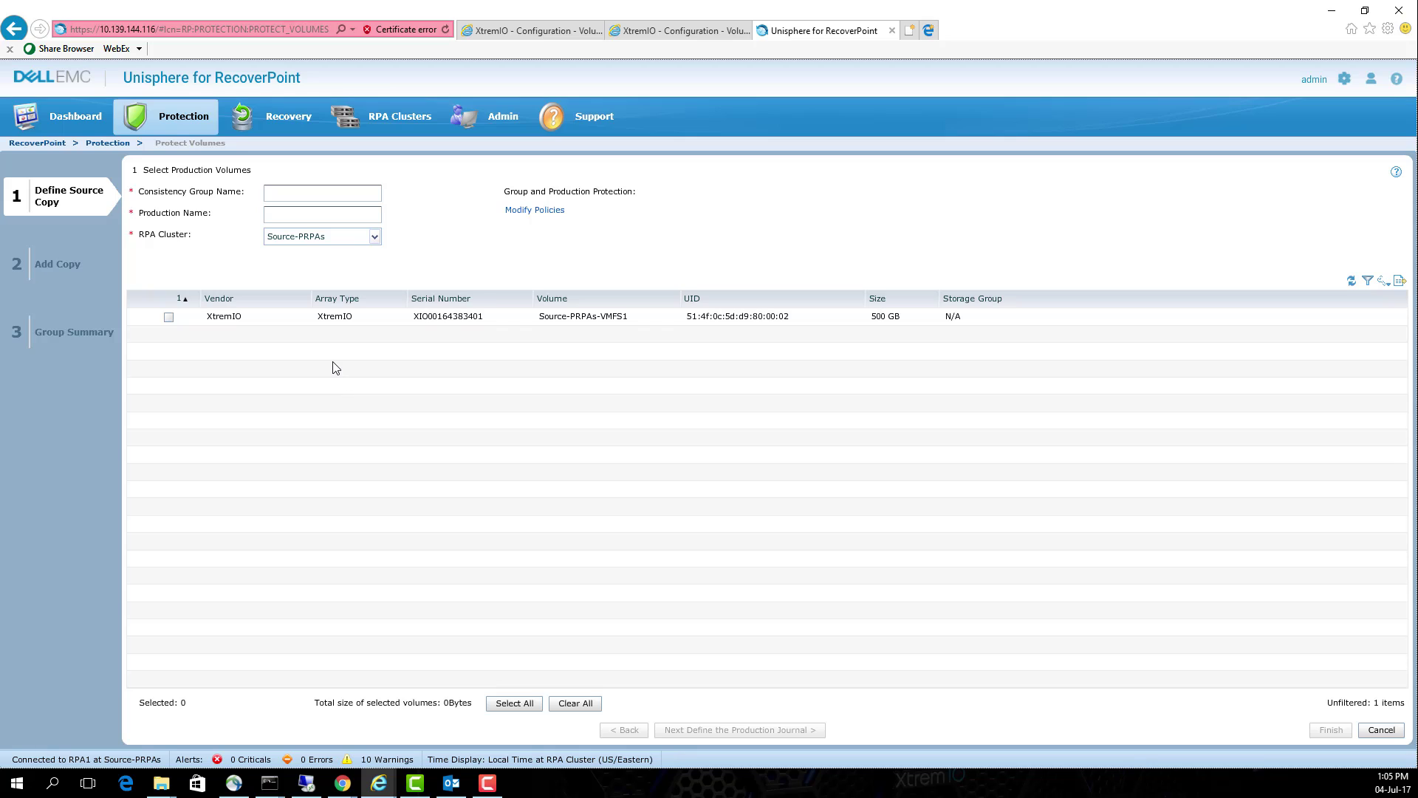
left_click(169, 318)
left_click(290, 197)
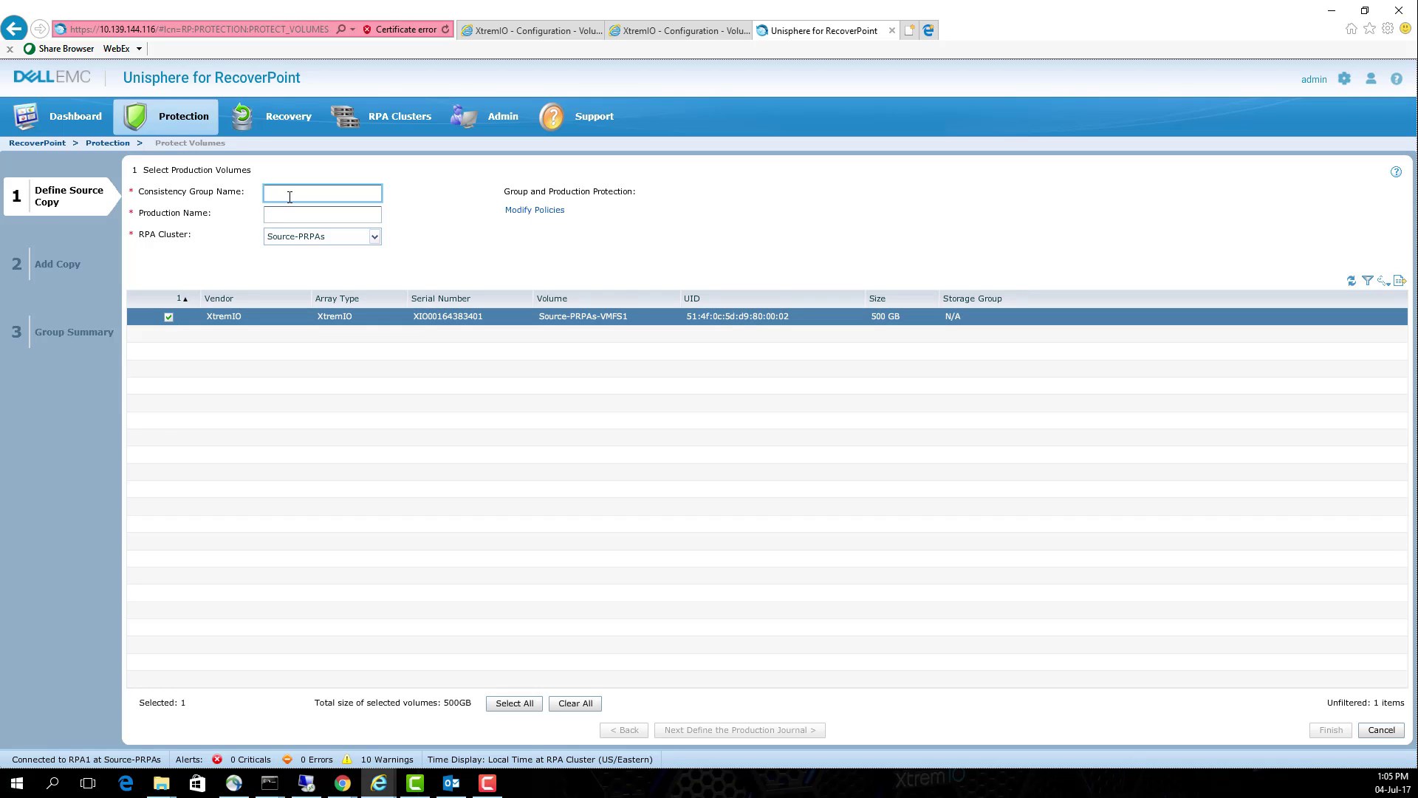
type("cg01")
key("Tab")
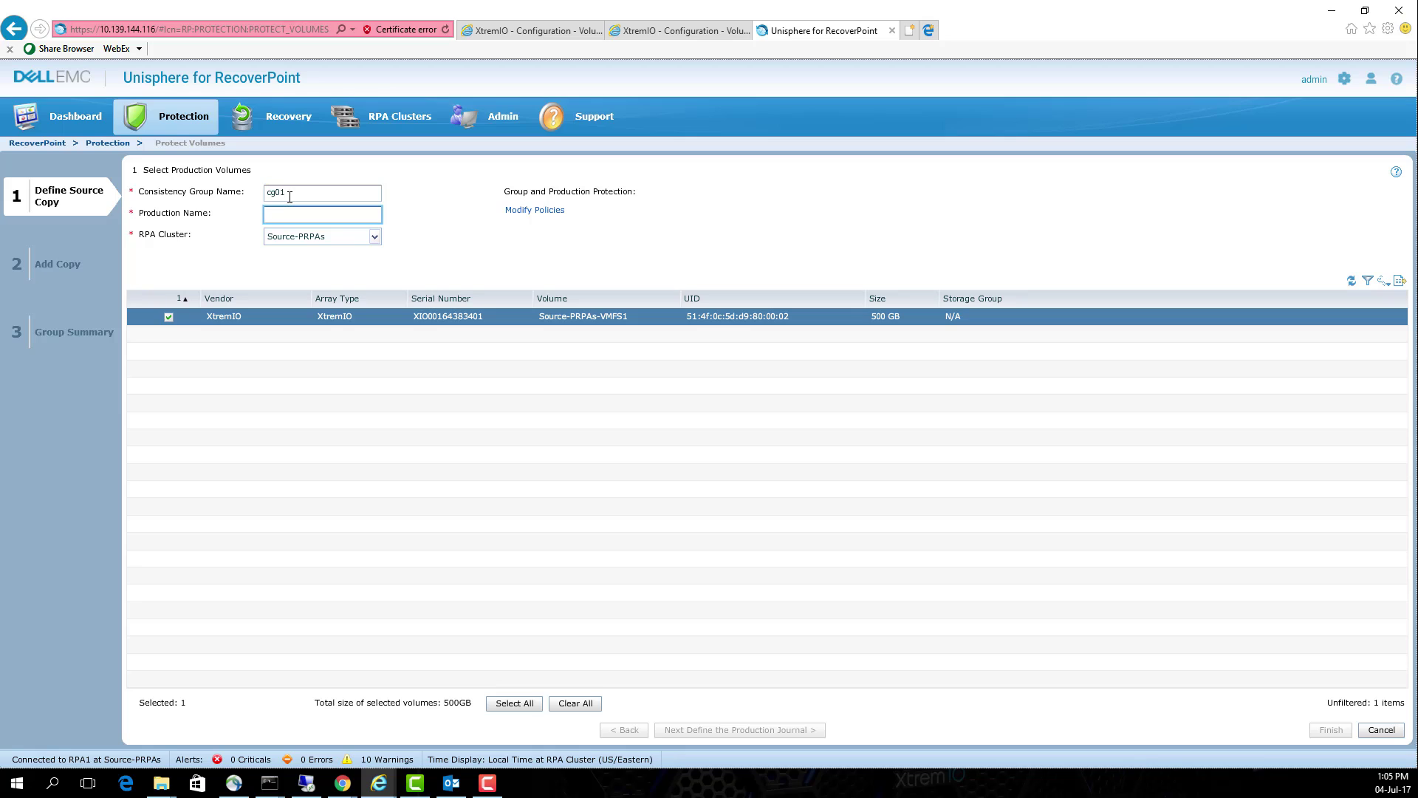
type("pd01")
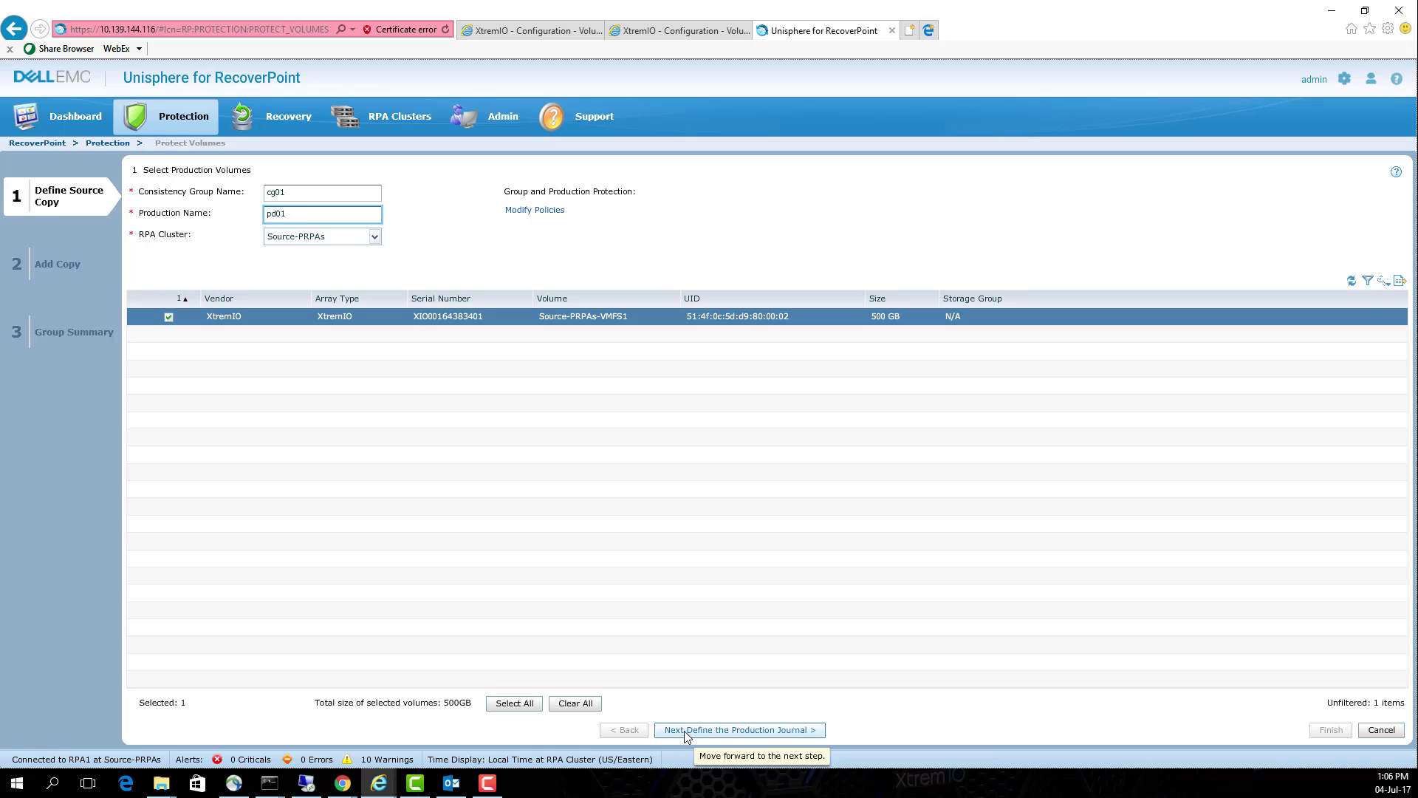
Advance the wizard to defining the production journal
left_click(686, 732)
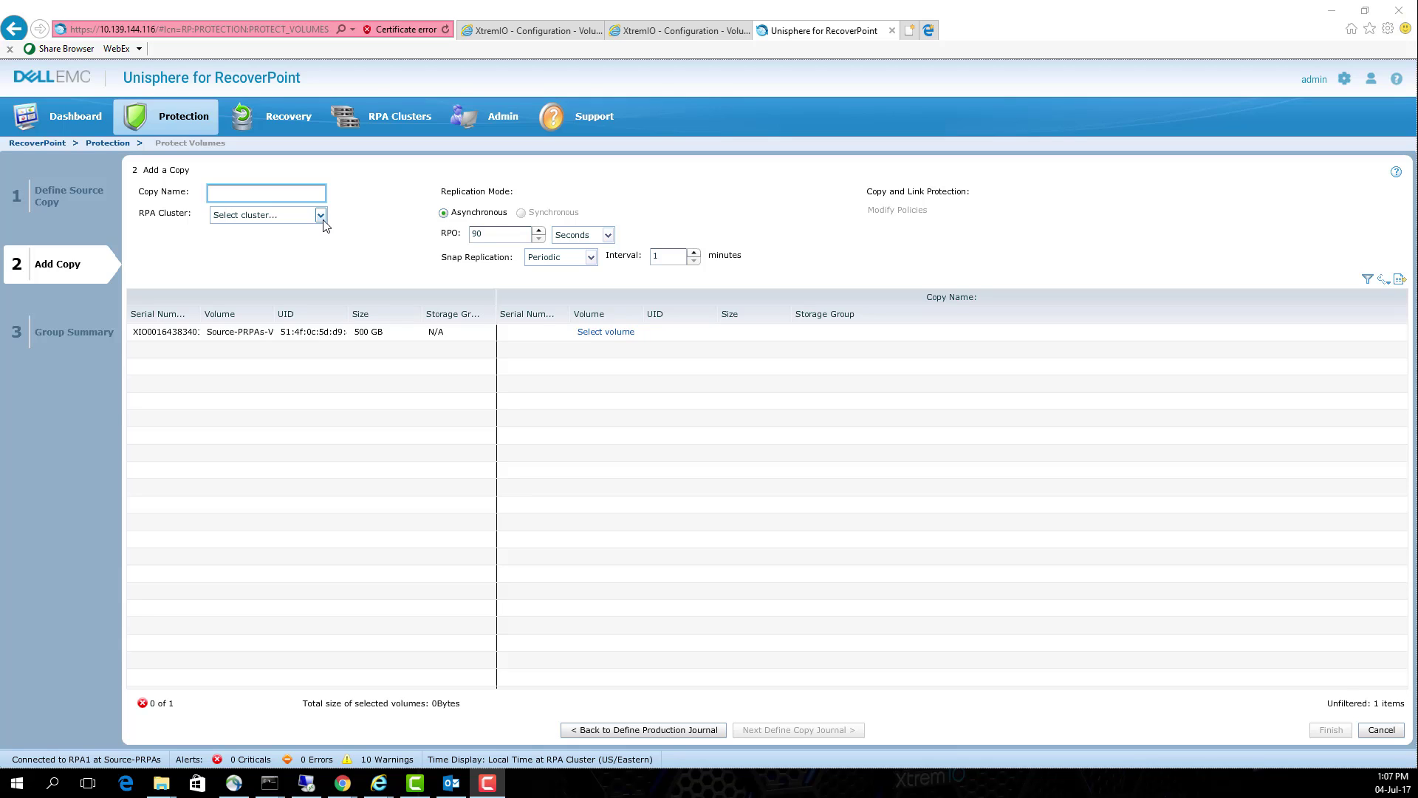
Add copy cp01 on Target-PRPAs with volumes auto-provisioned on xbrickdrm1633
left_click(321, 216)
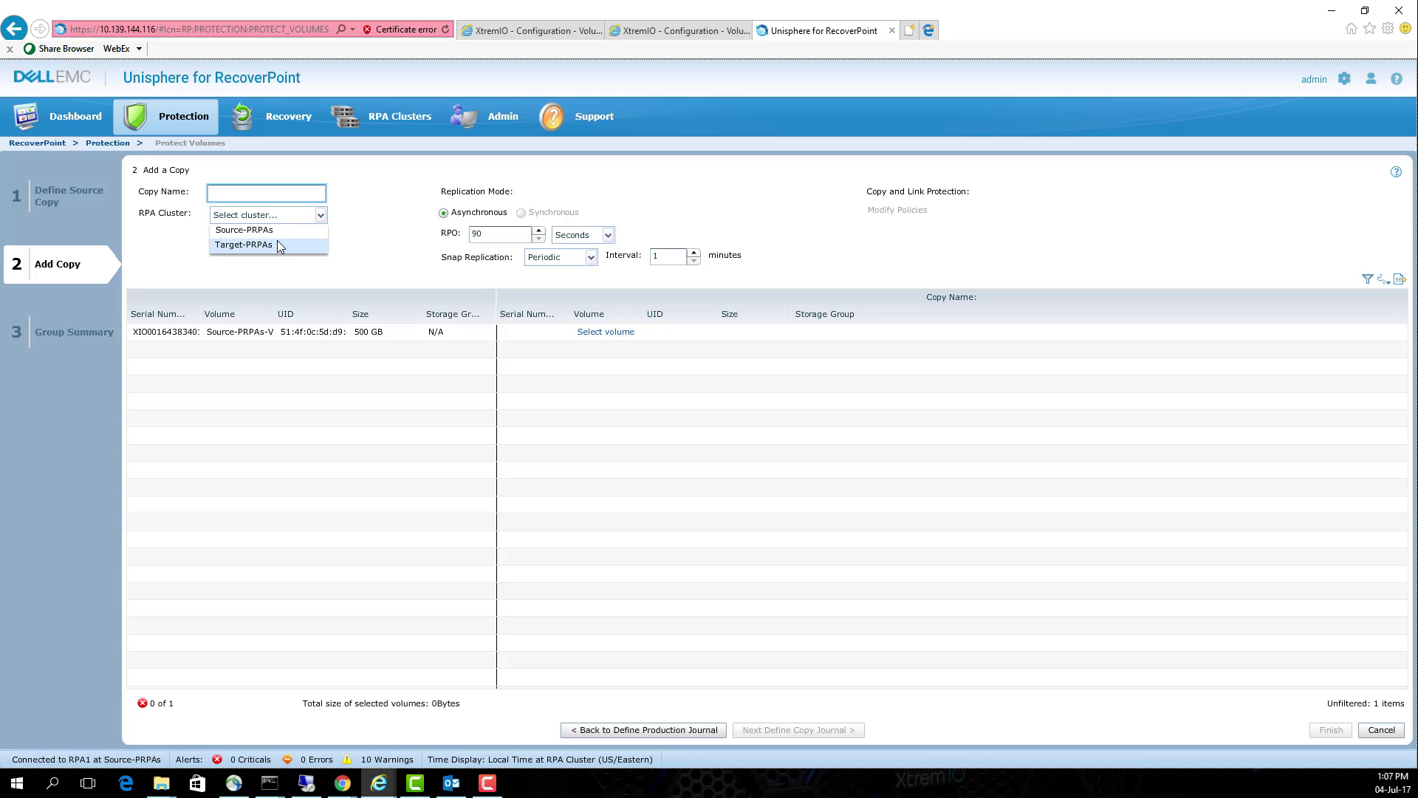
left_click(241, 242)
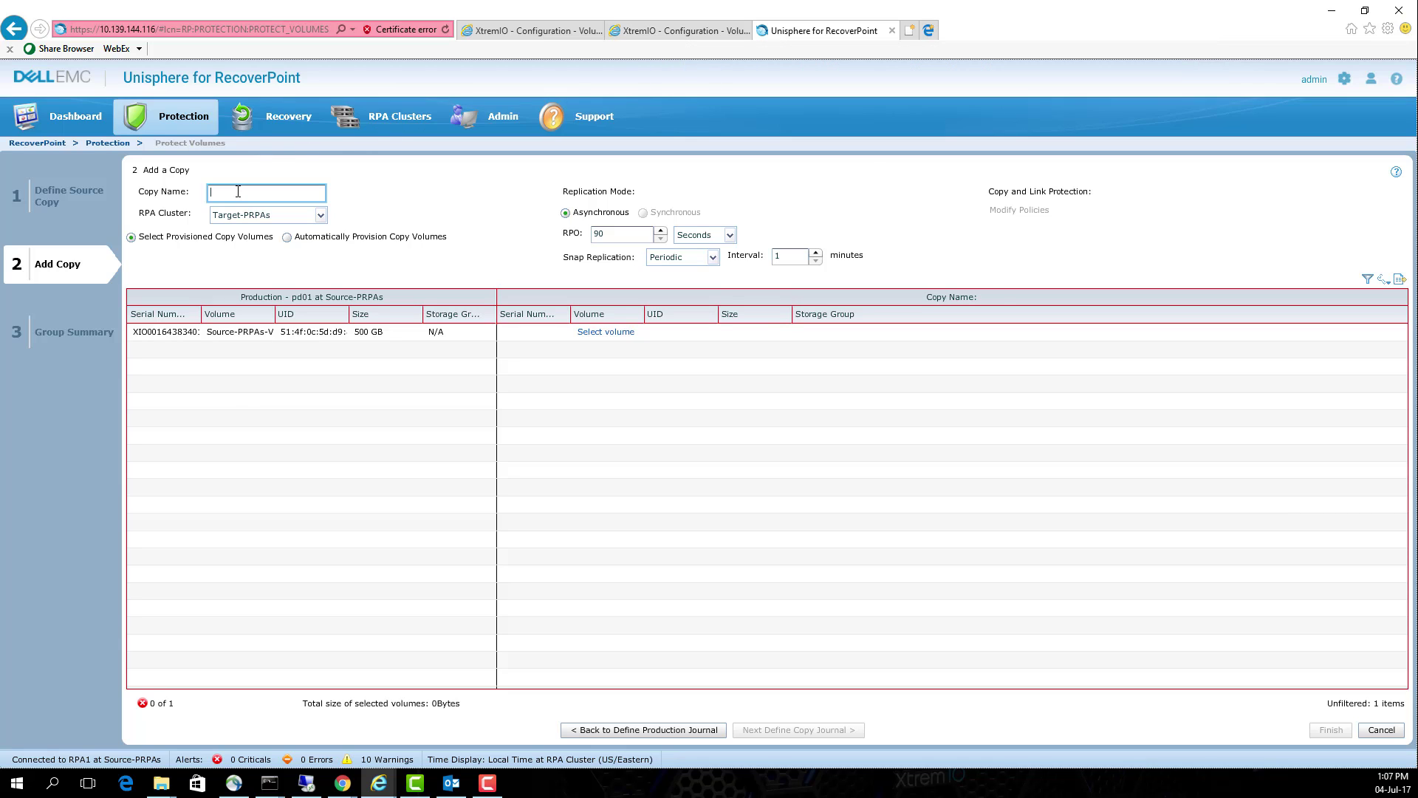
type("cp01")
left_click(288, 239)
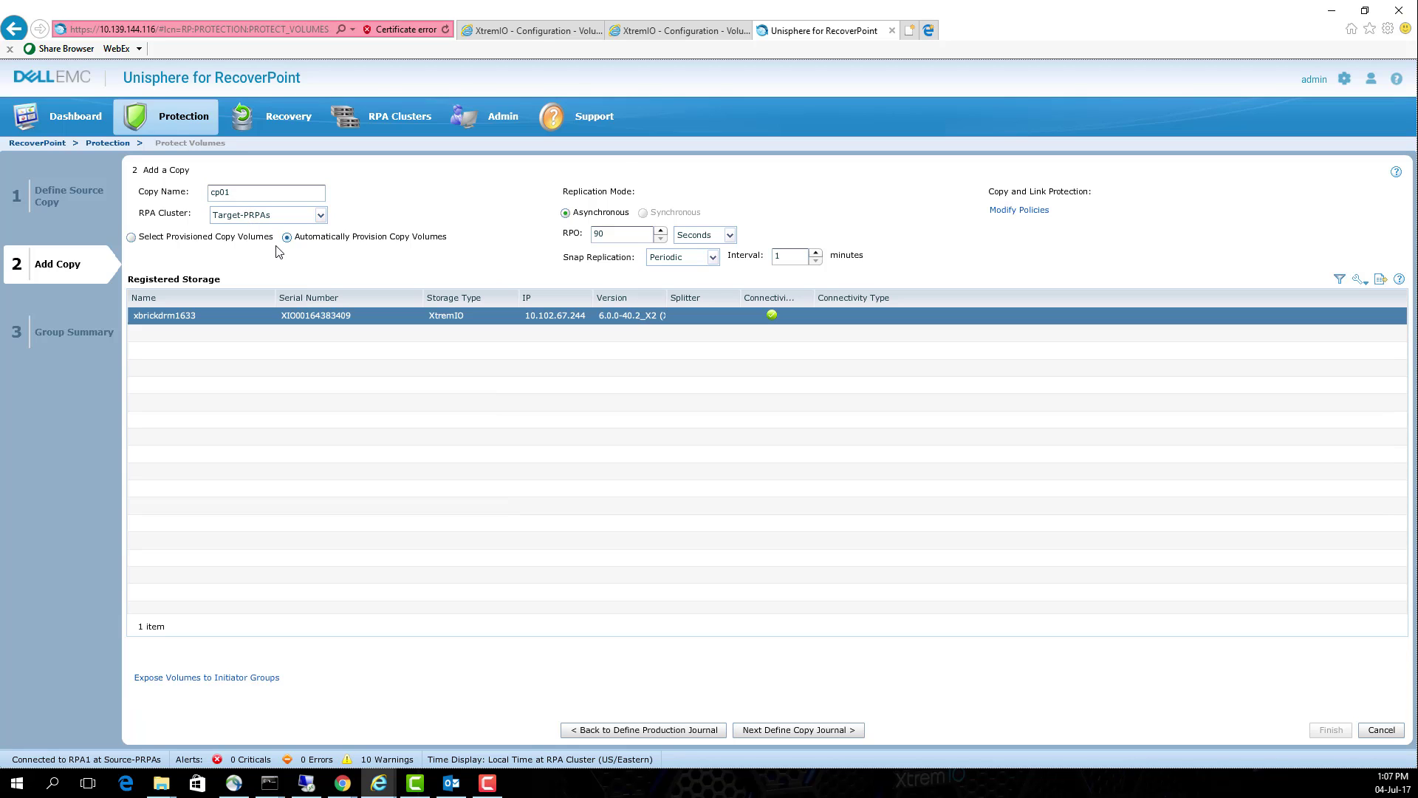
left_click(330, 319)
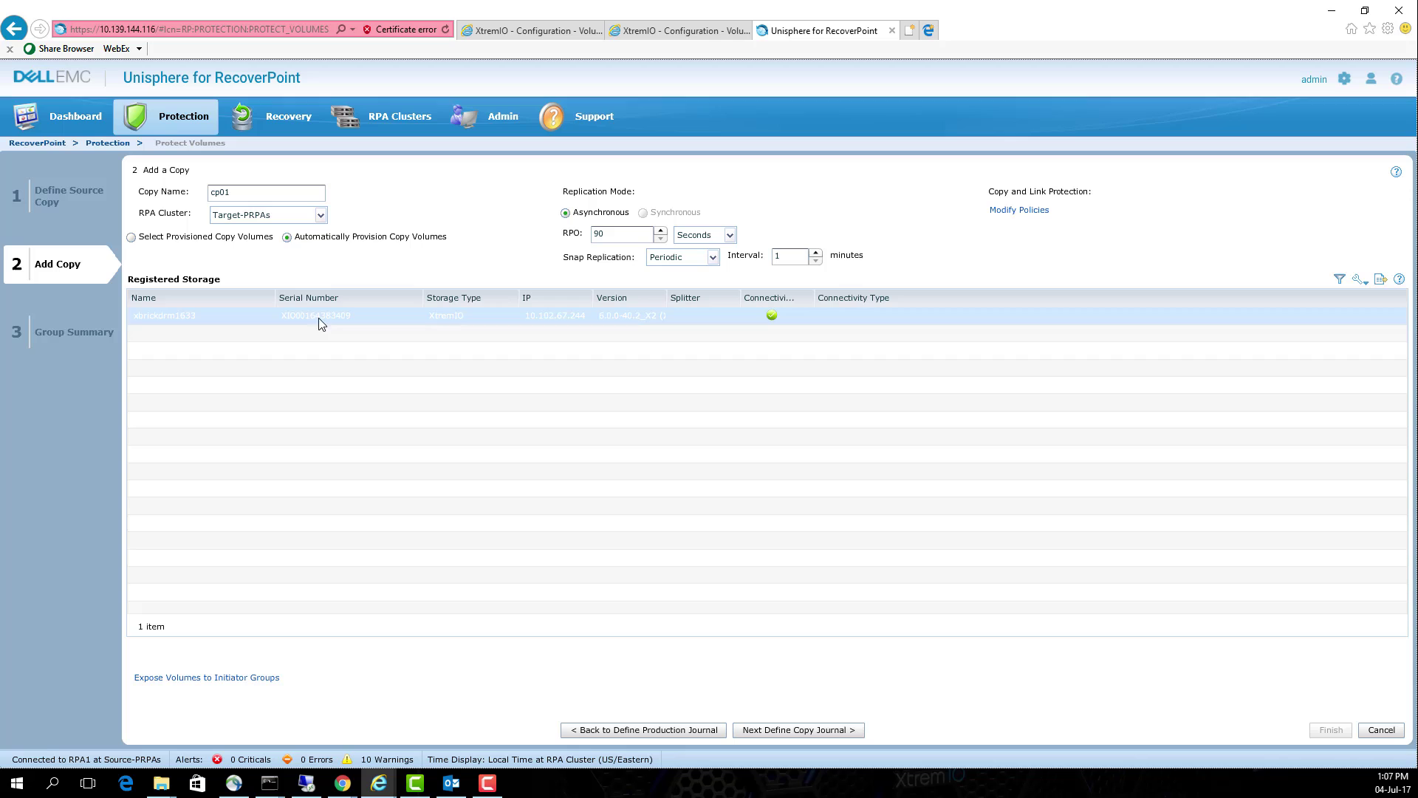
left_click(317, 317)
left_click(279, 323)
left_click(280, 320)
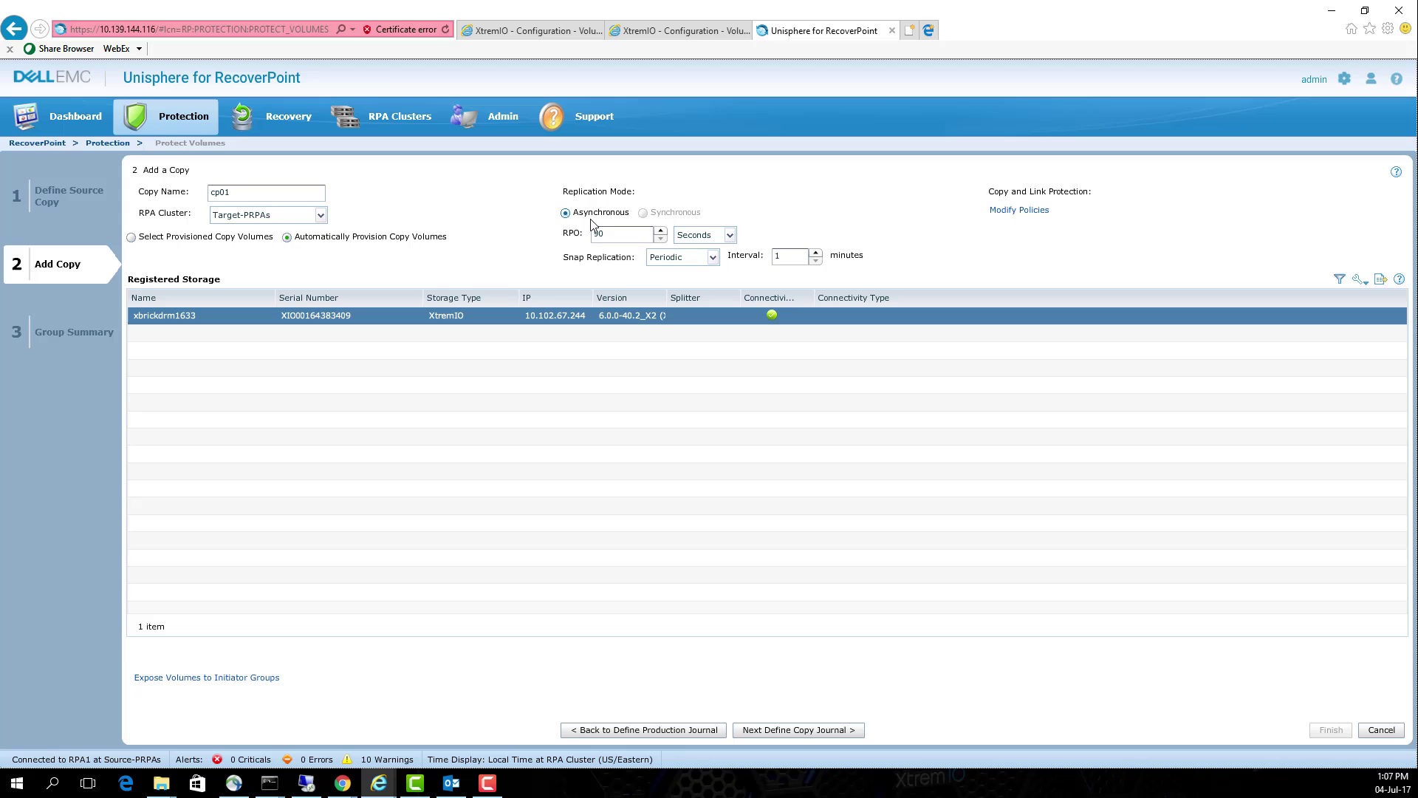
Keep the RPO in seconds and proceed to Define Copy Journal
left_click(702, 235)
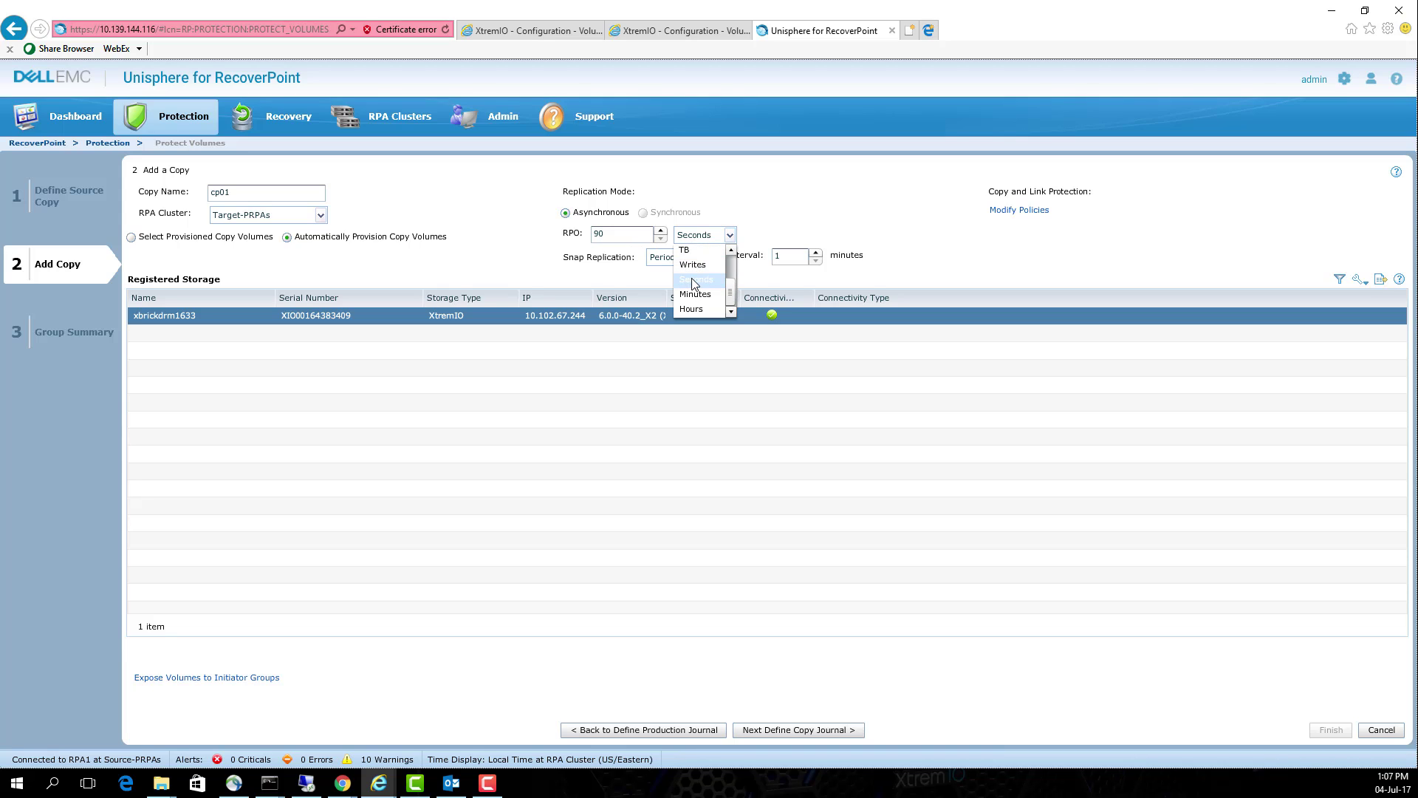
left_click(510, 259)
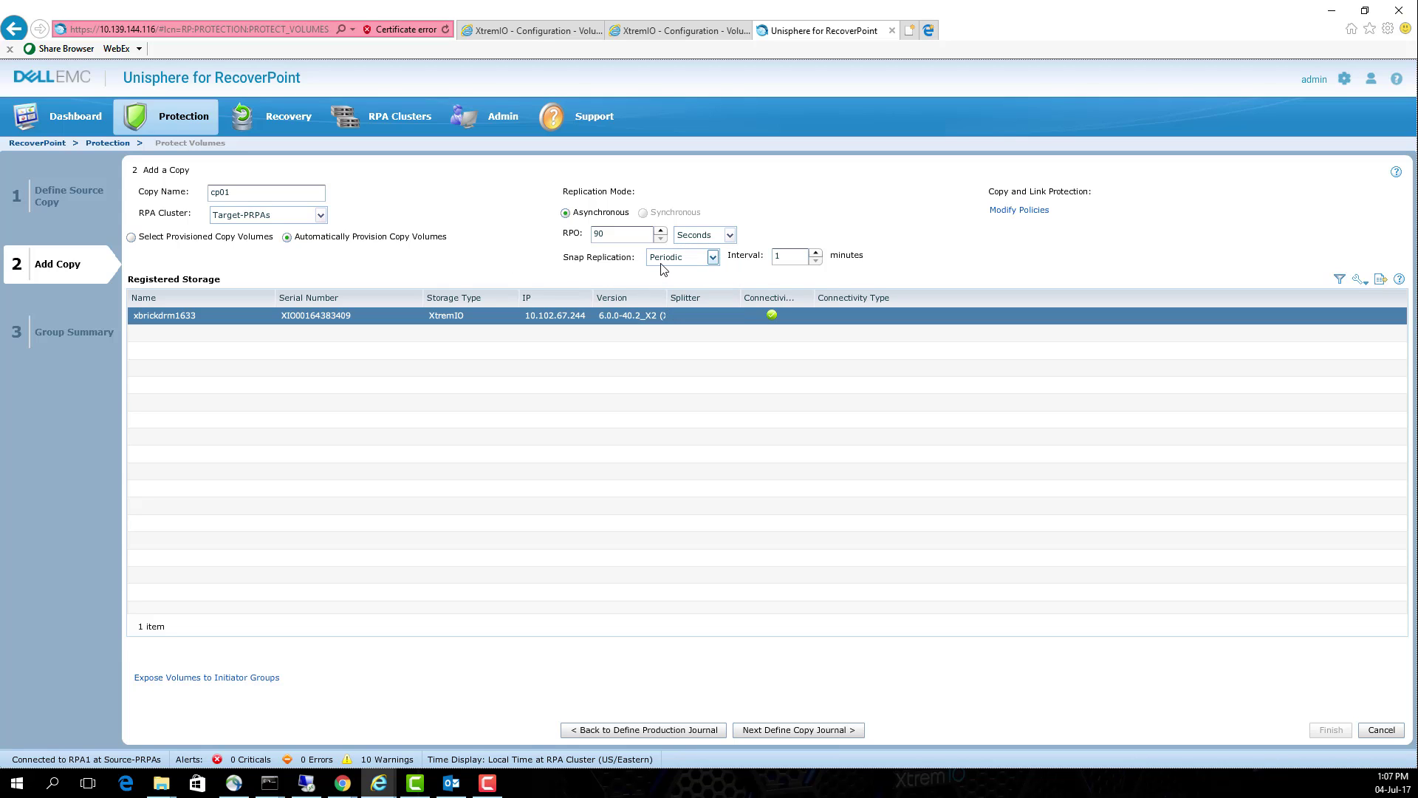
left_click(767, 731)
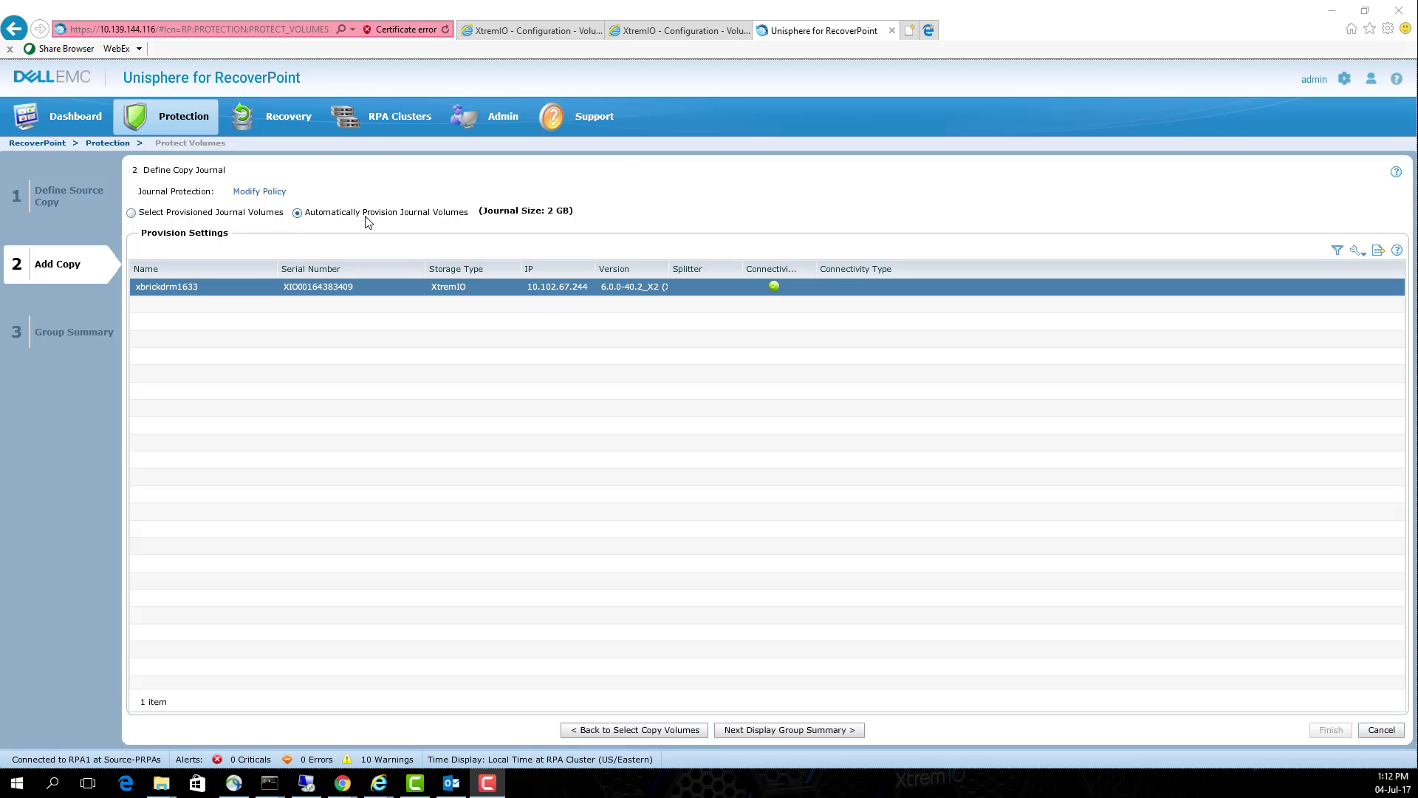
Continue to the Display Group Summary page
left_click(754, 730)
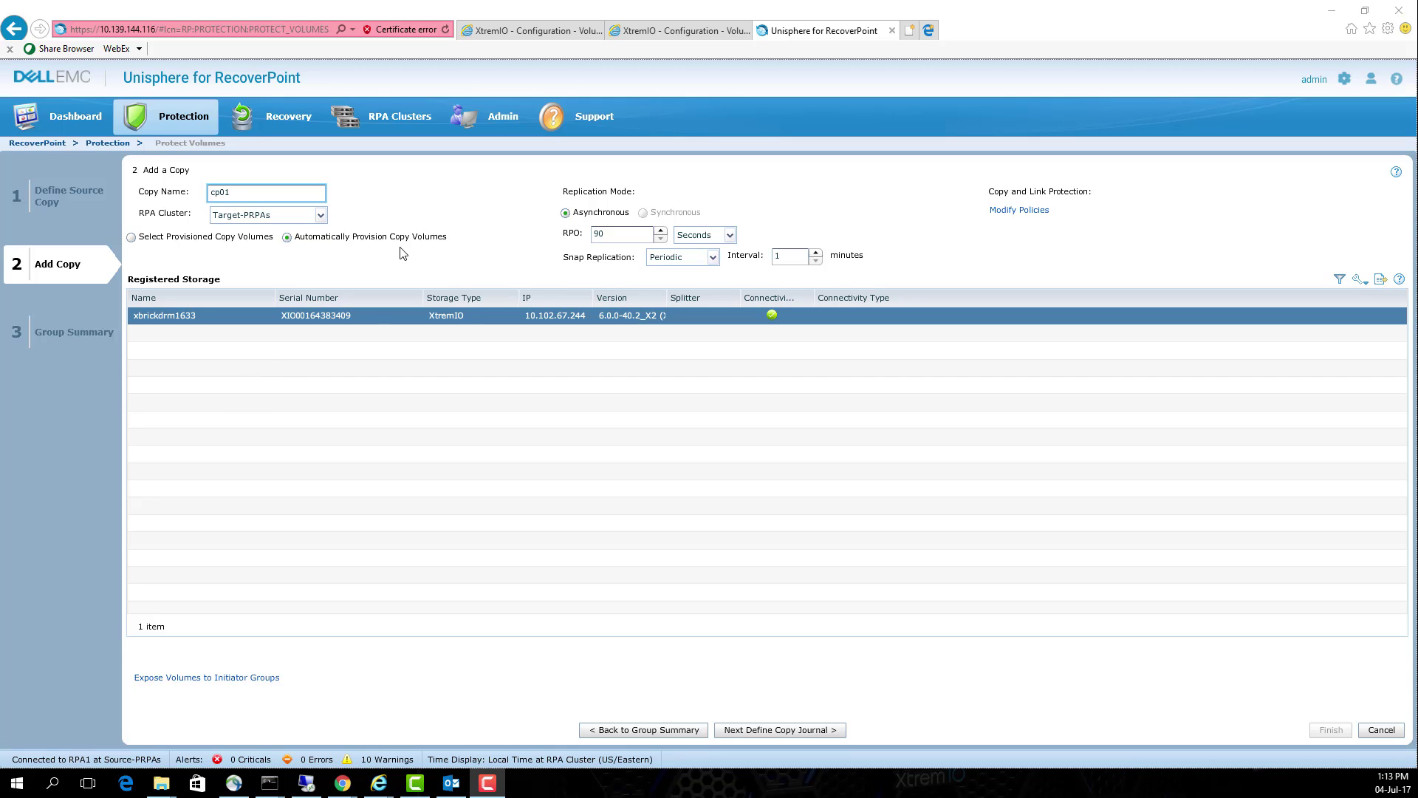
Expose the copy volumes to initiator drm-pod1-esx45
left_click(241, 679)
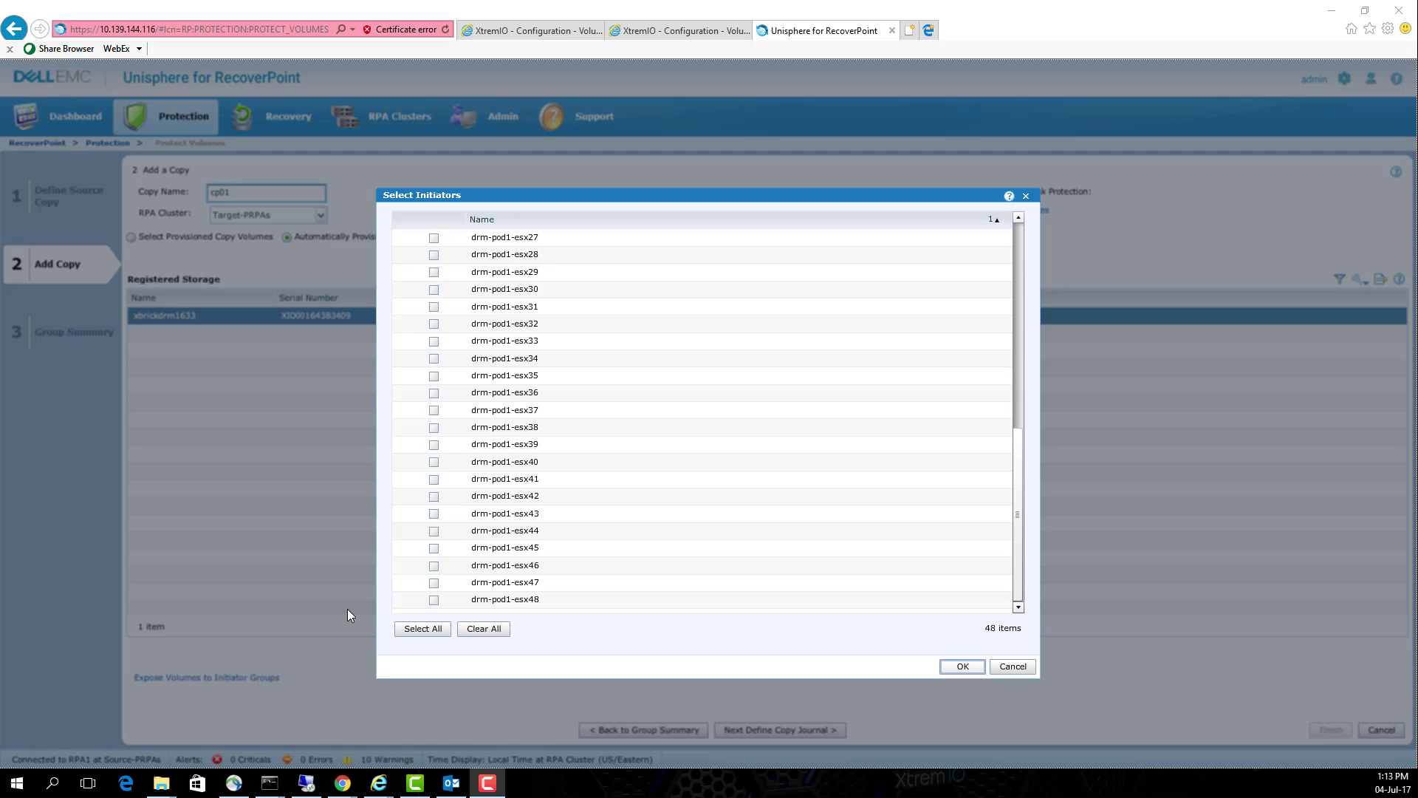
left_click(475, 547)
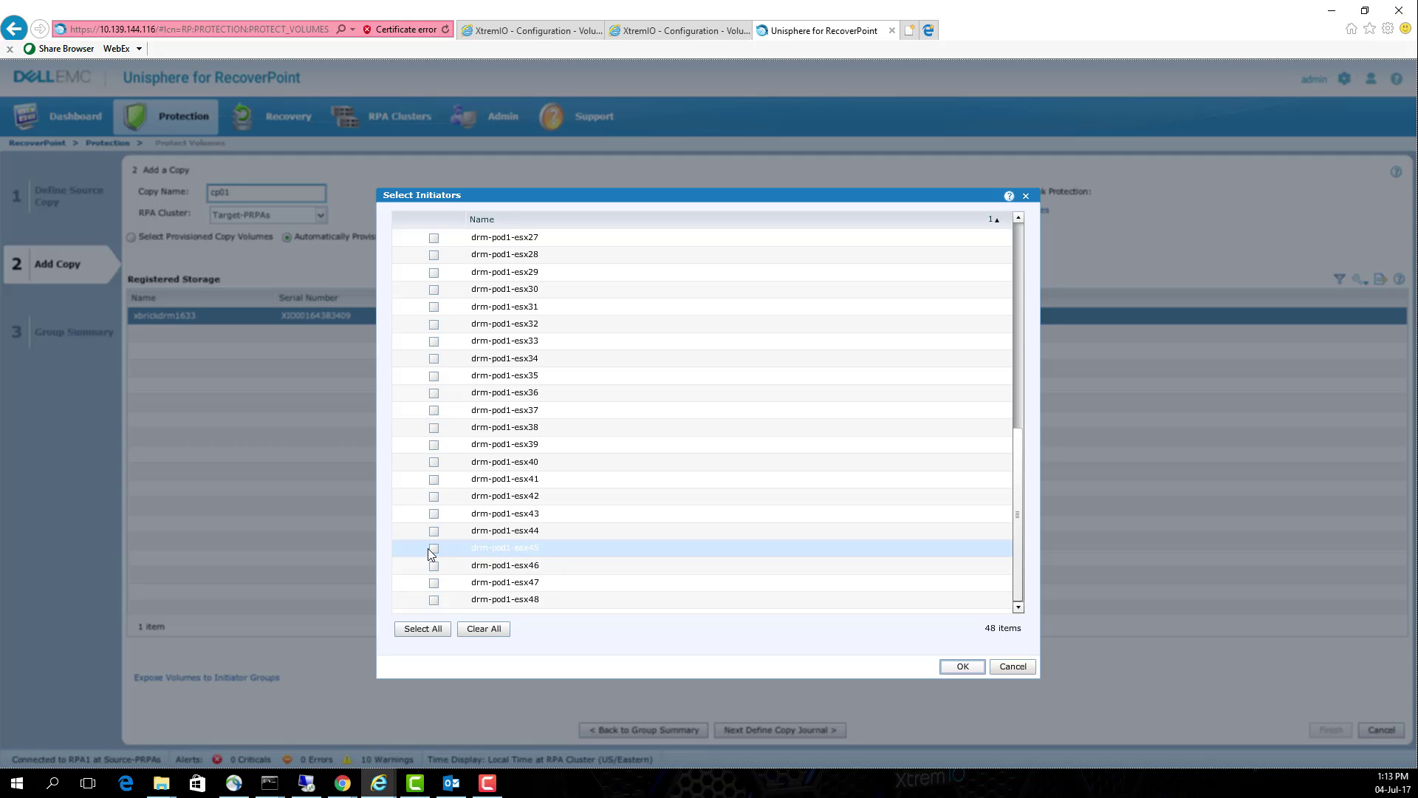
left_click(604, 549)
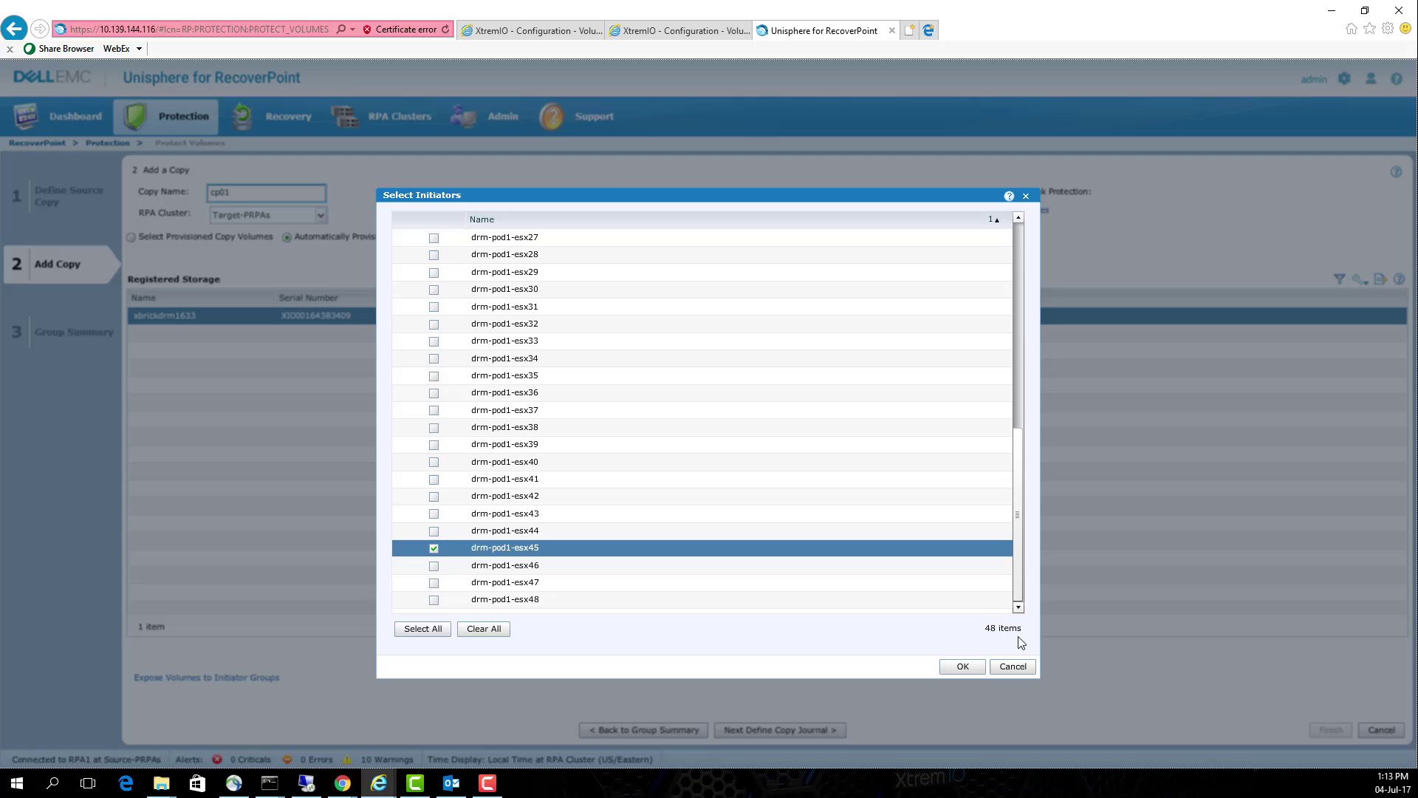
left_click(959, 667)
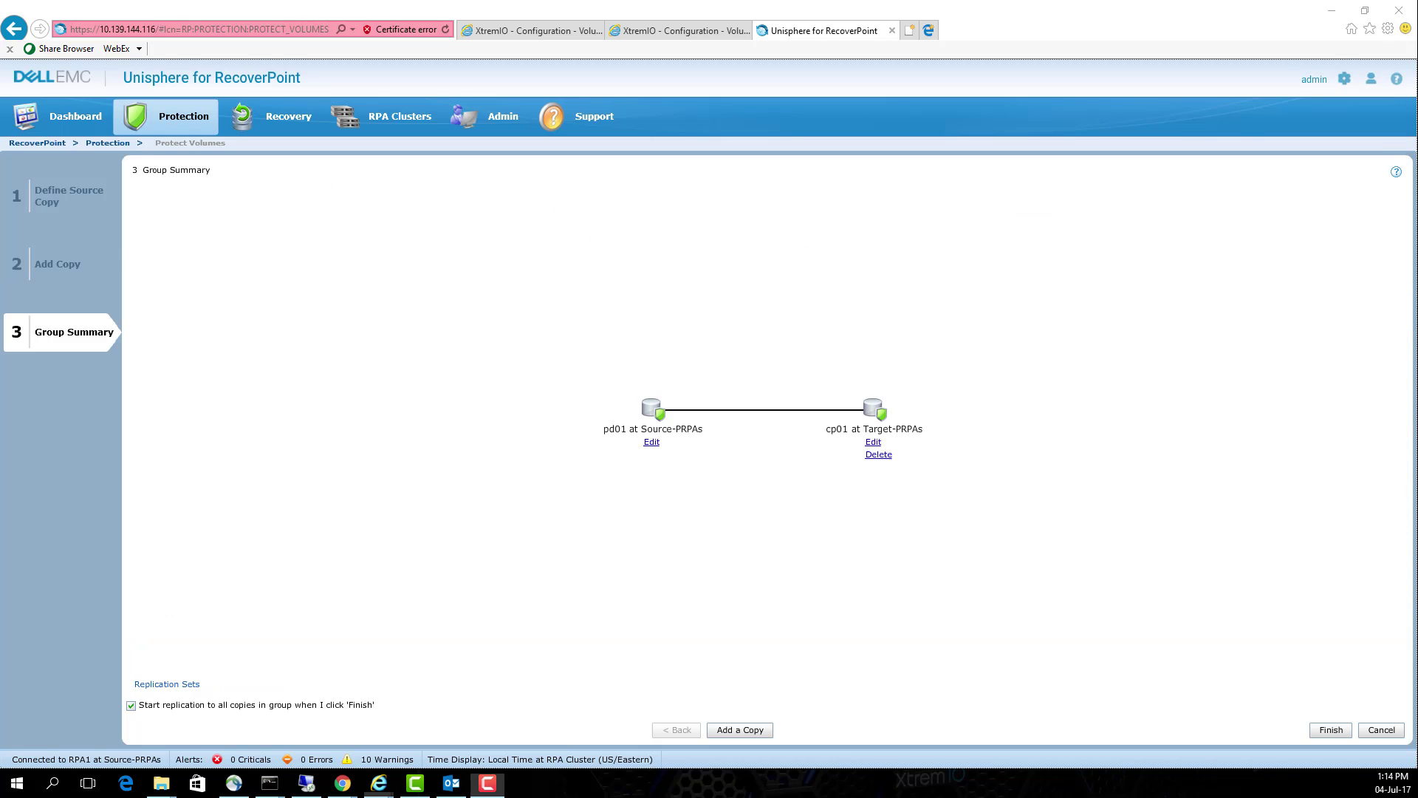
Finish creating cg01, confirm it in RecoverPoint, and review the source array's Source-PRPAs volumes
left_click(1331, 730)
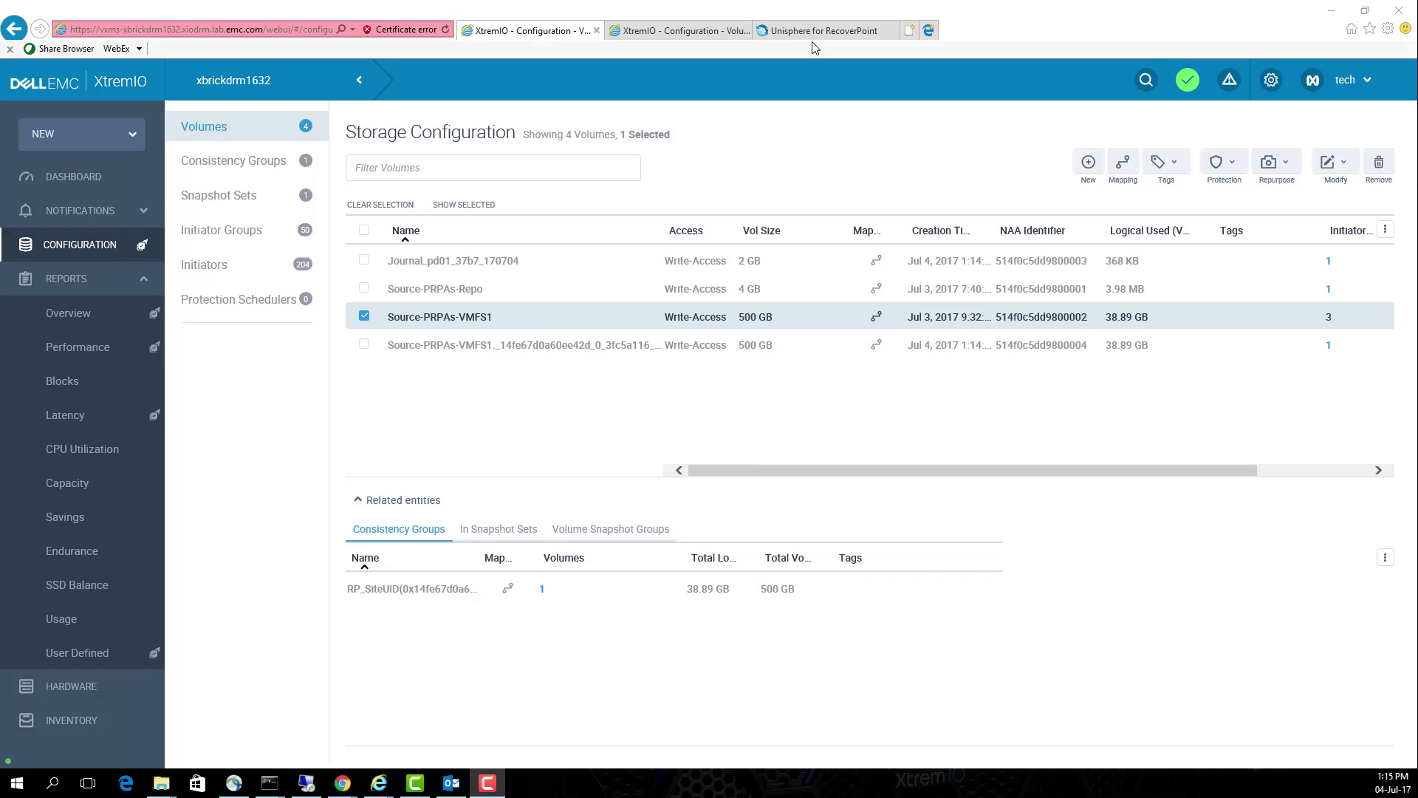
left_click(816, 31)
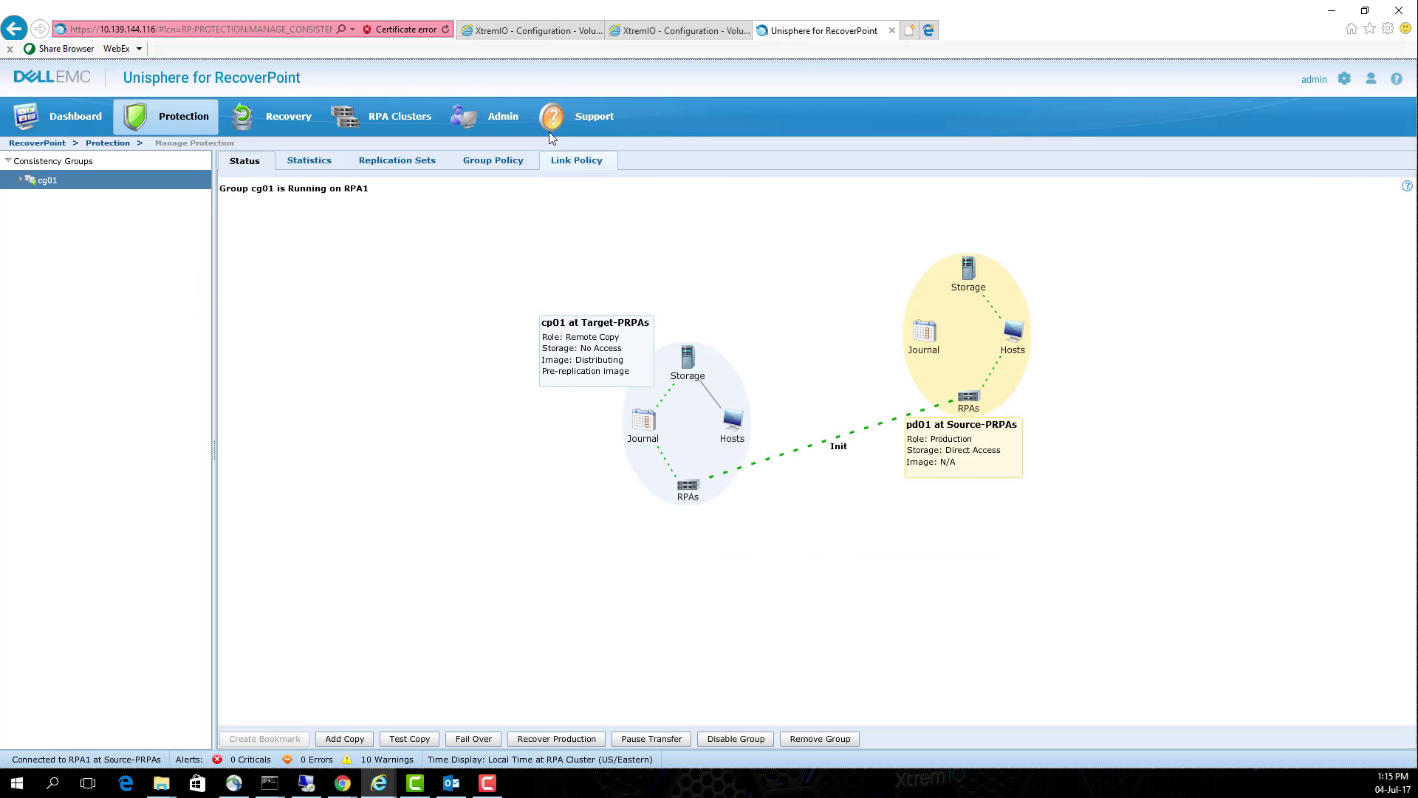
left_click(523, 31)
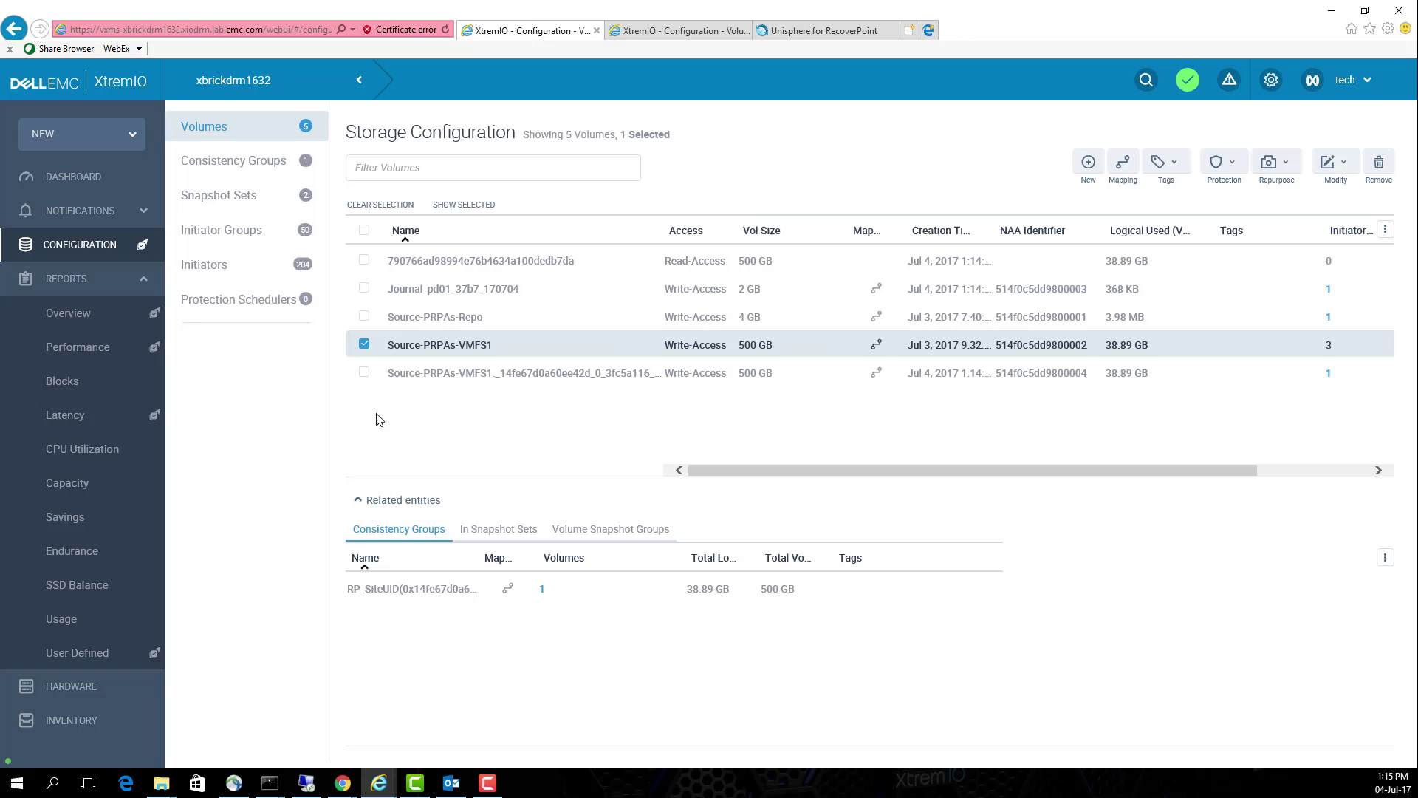
left_click(364, 317)
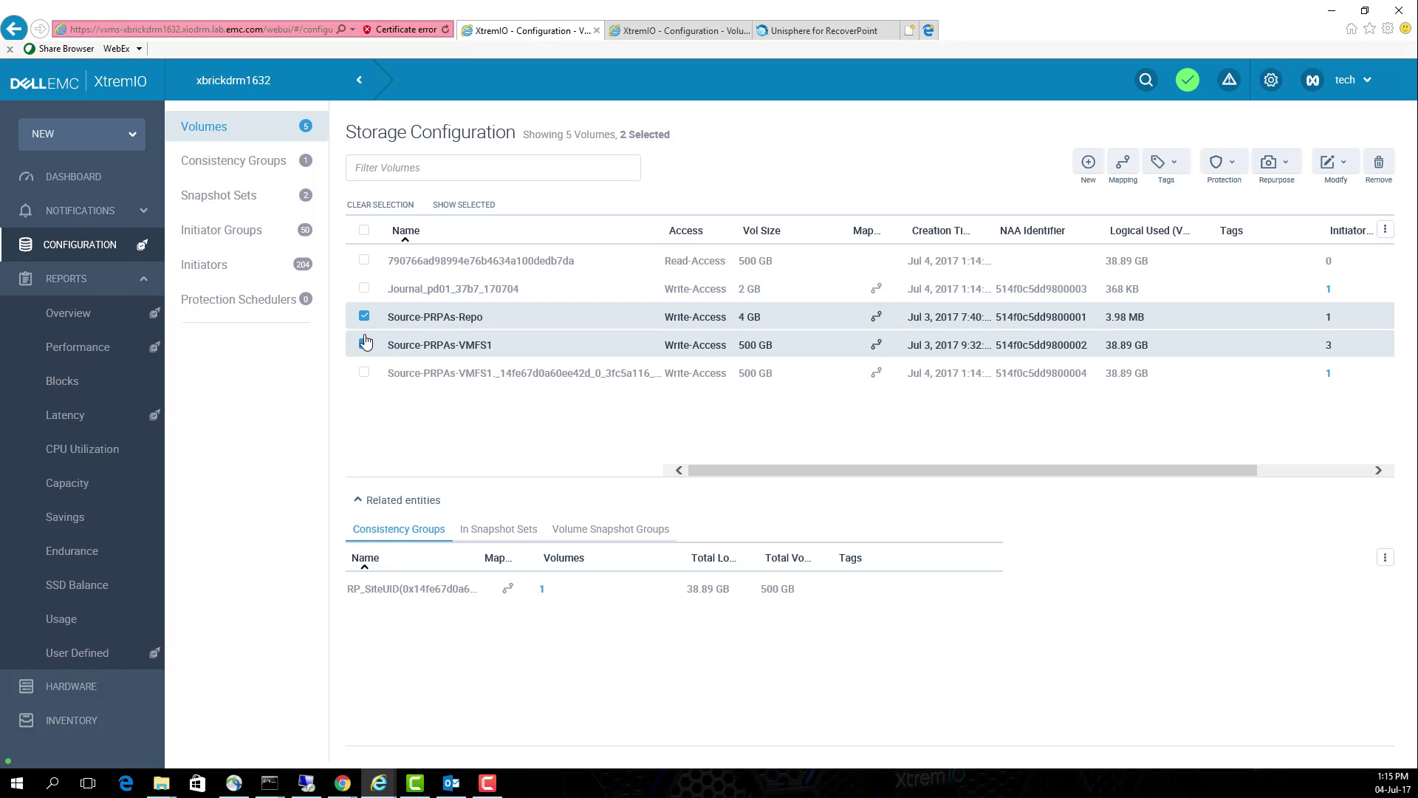
left_click(365, 317)
left_click(364, 345)
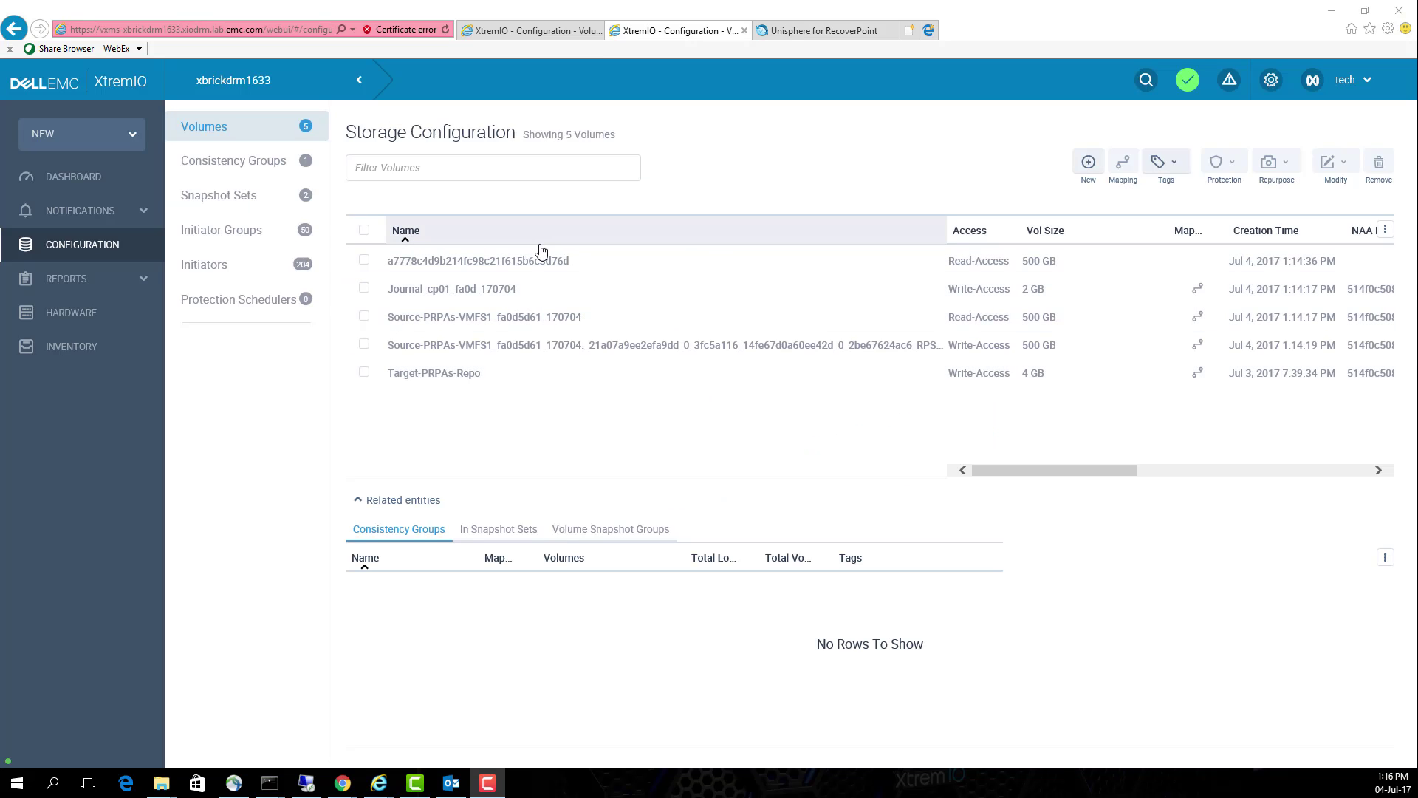
Check each xbrickdrm1633 volume, ending on Source-PRPAs-VMFS1_fa0d5d61_170704 to see its consistency group
left_click(366, 376)
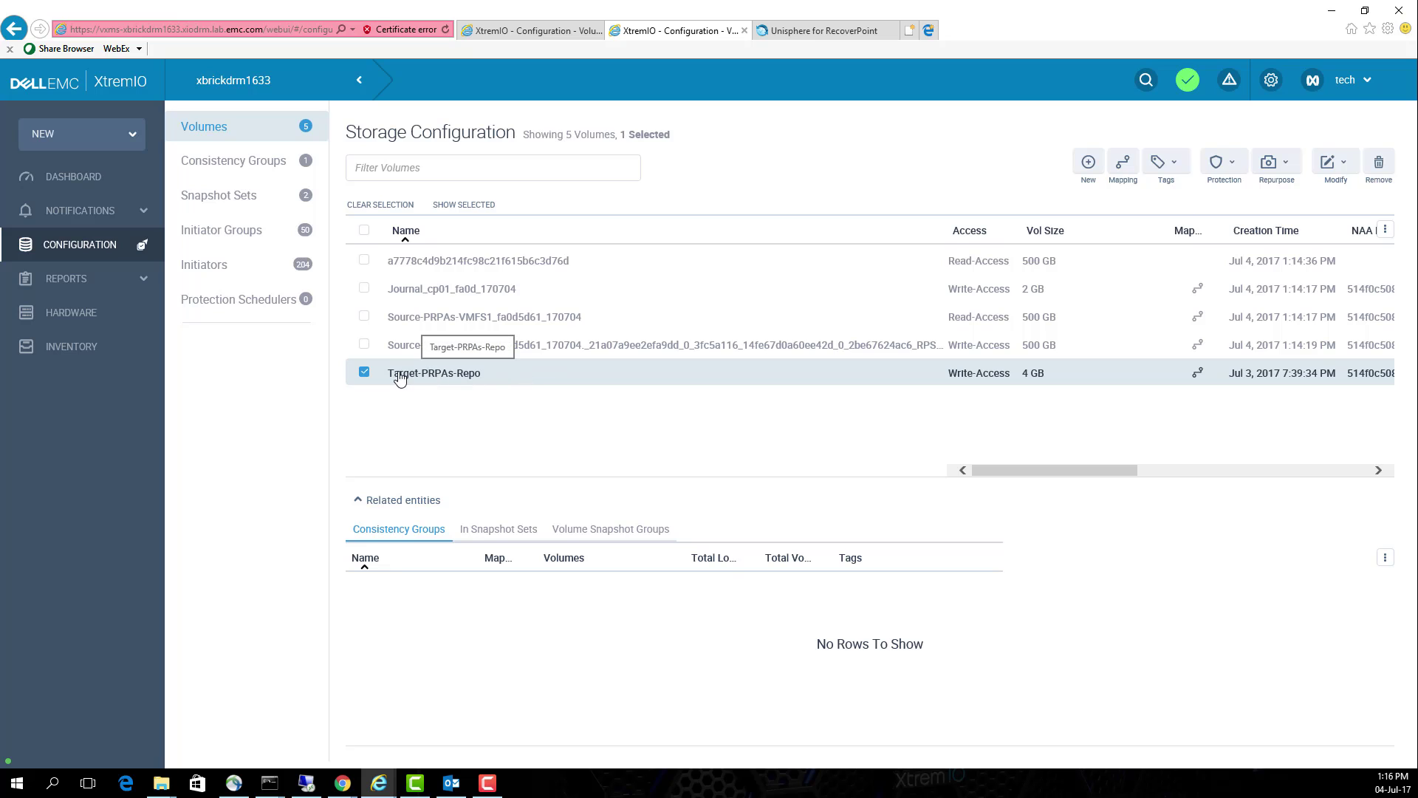
left_click(365, 373)
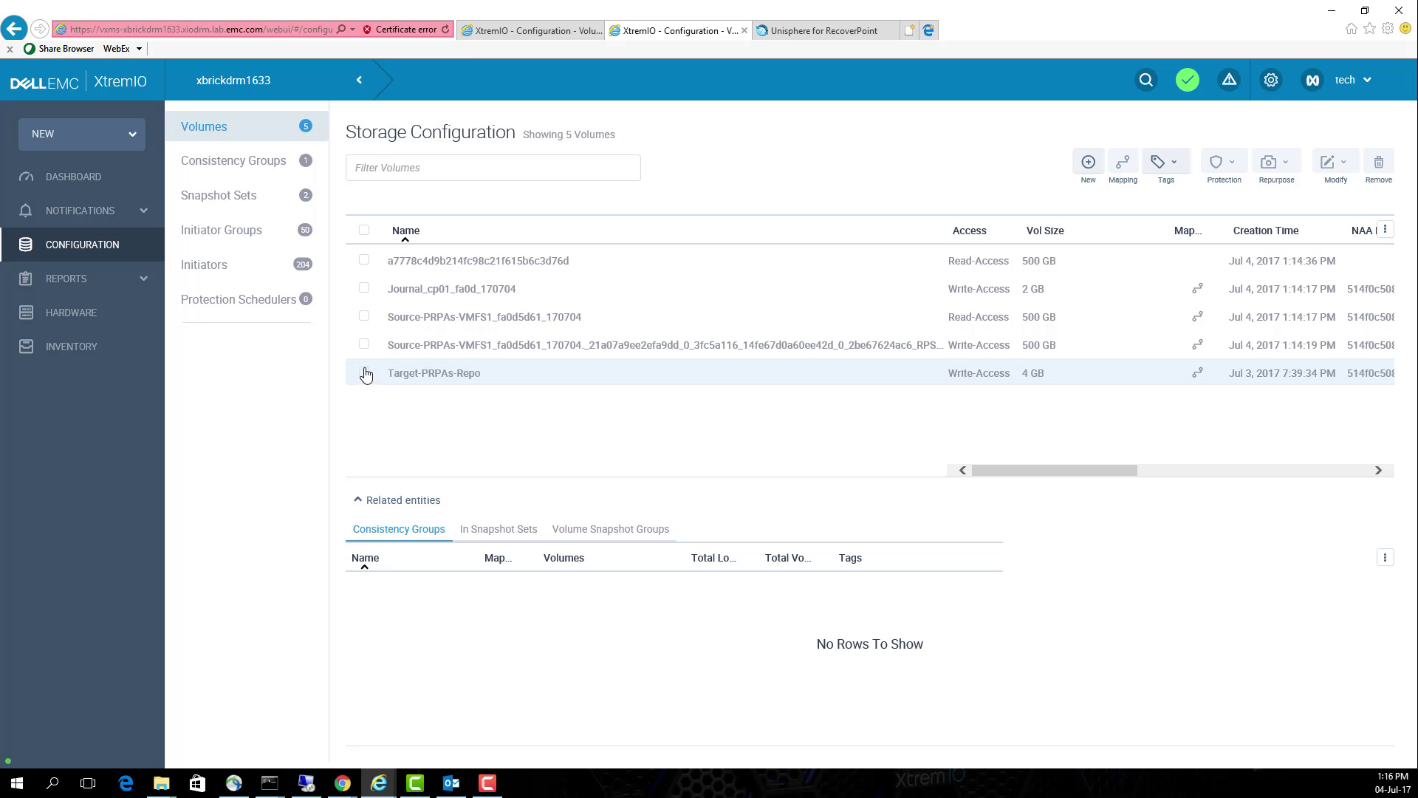
left_click(367, 325)
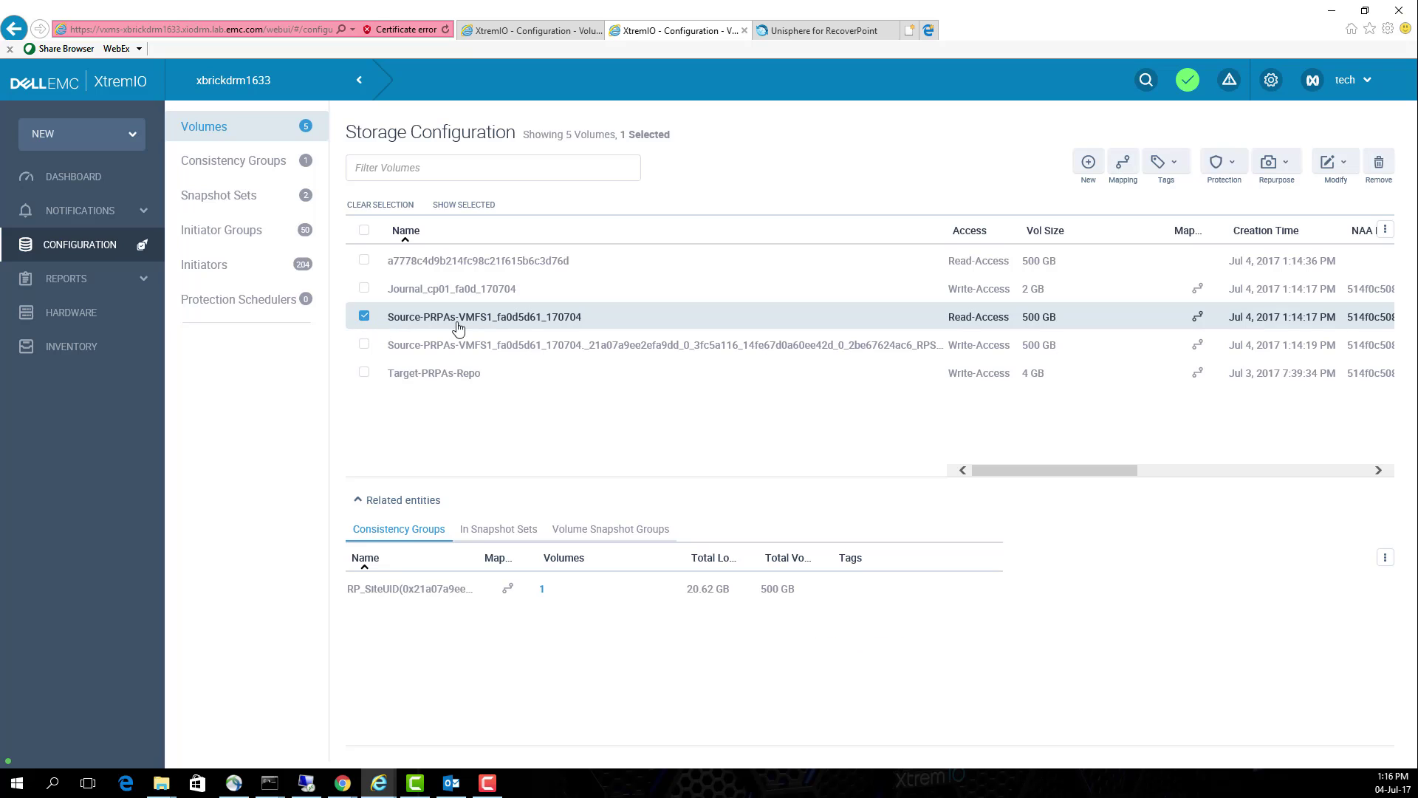
left_click(364, 316)
left_click(365, 293)
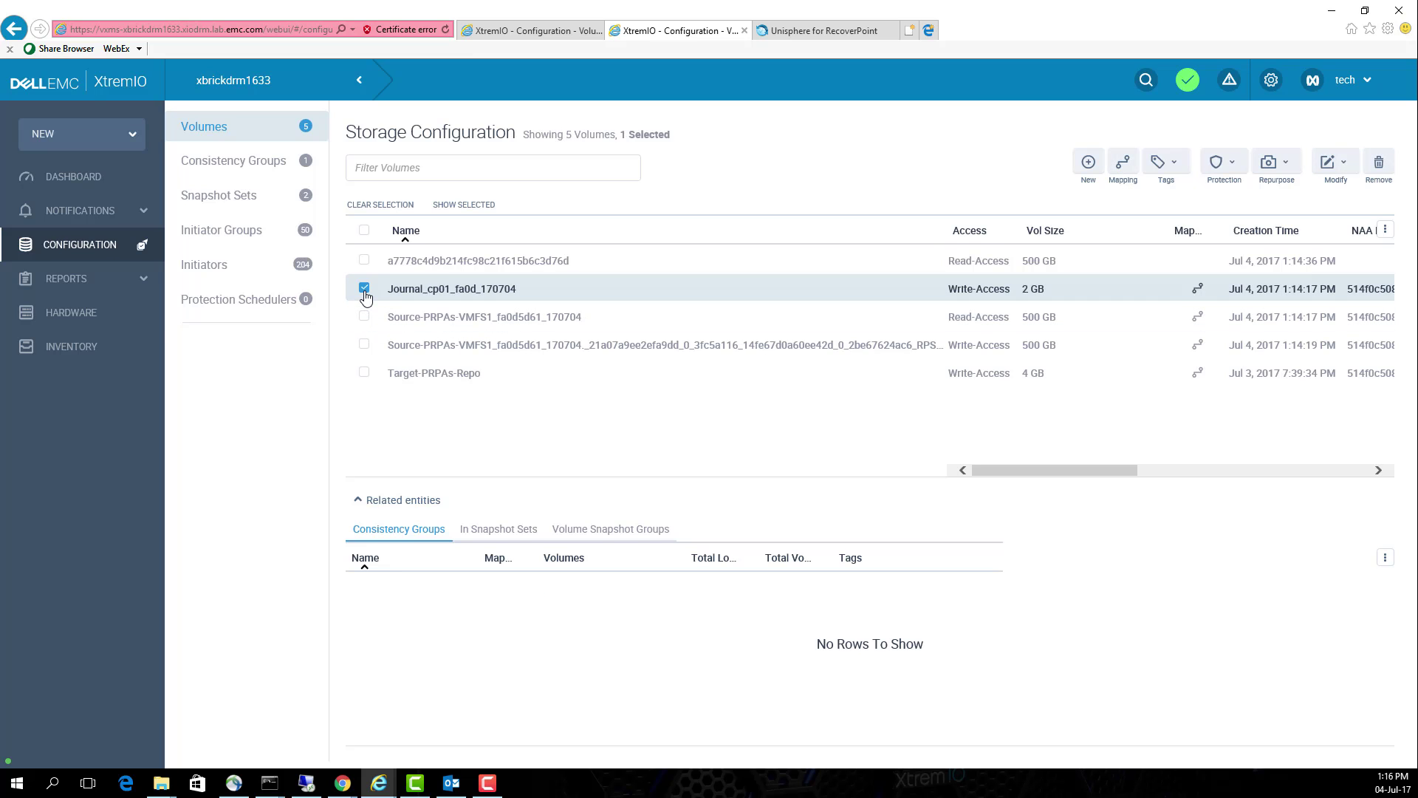
left_click(365, 294)
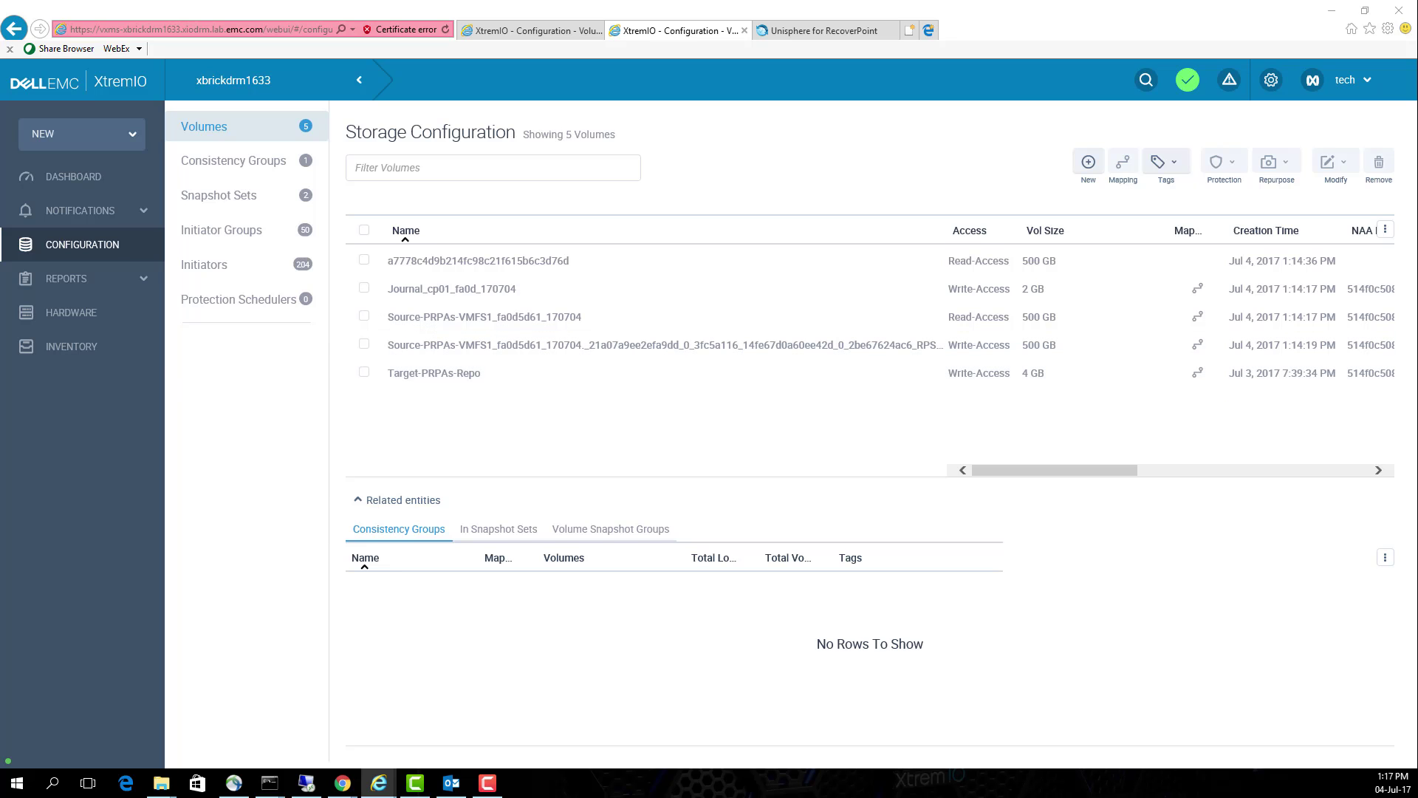
left_click(364, 317)
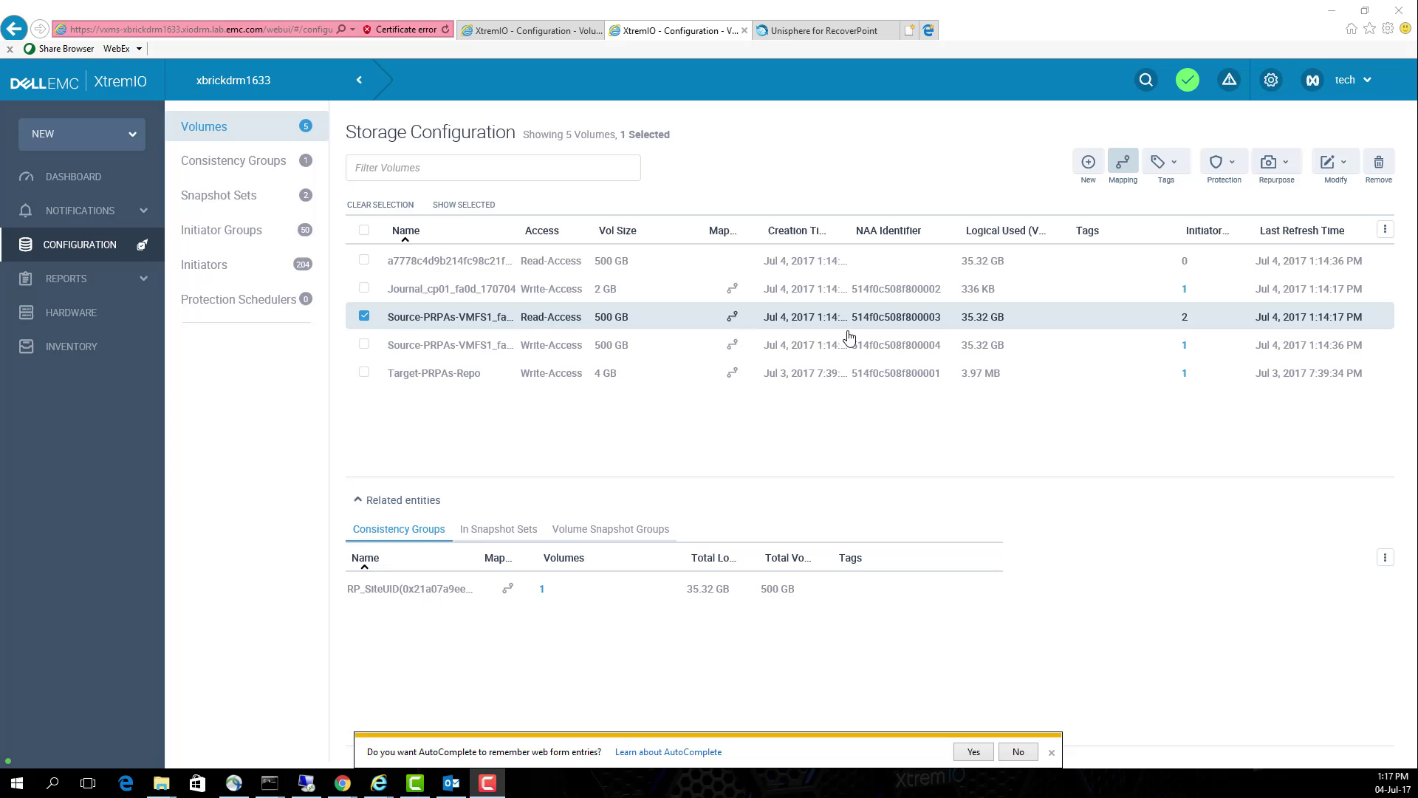
left_click(1133, 165)
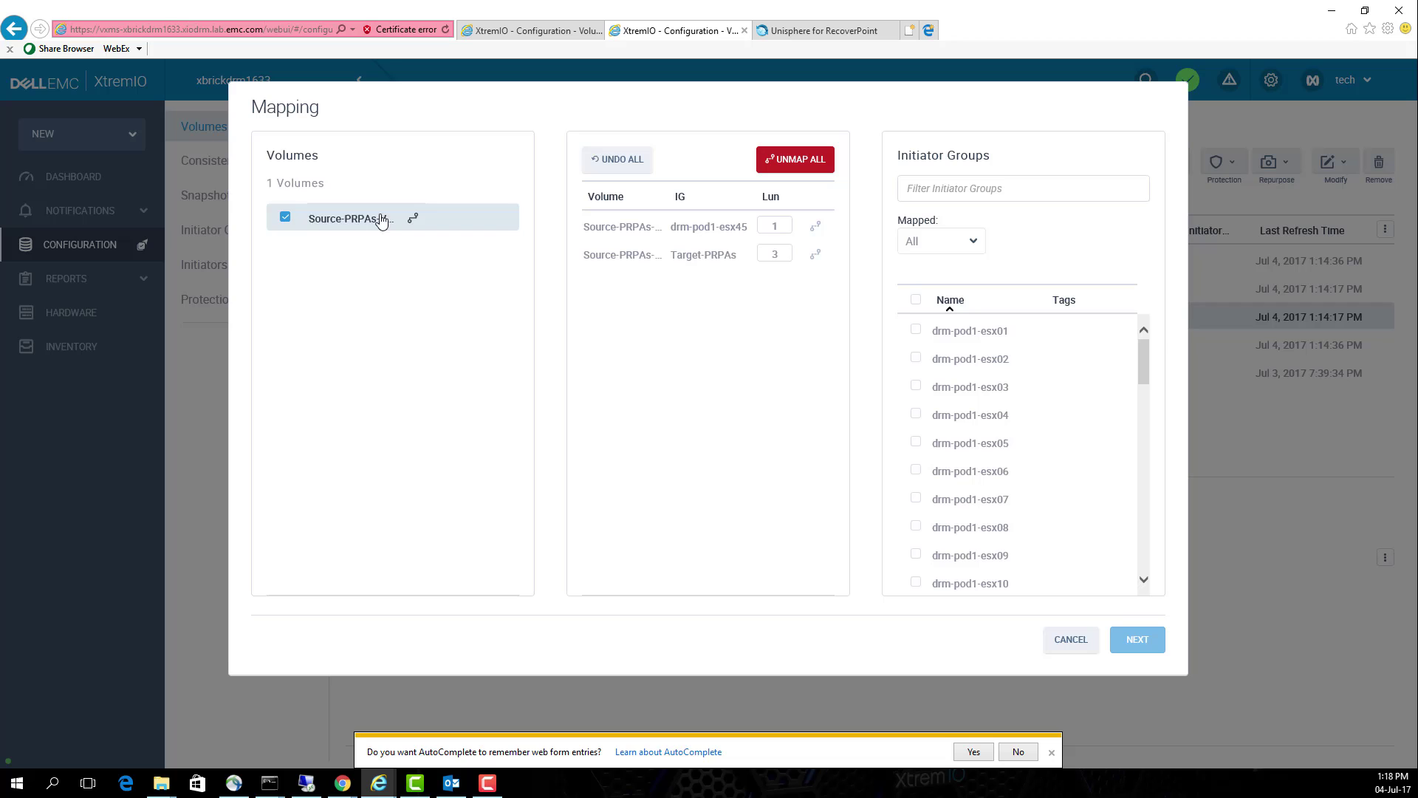
left_click(1061, 645)
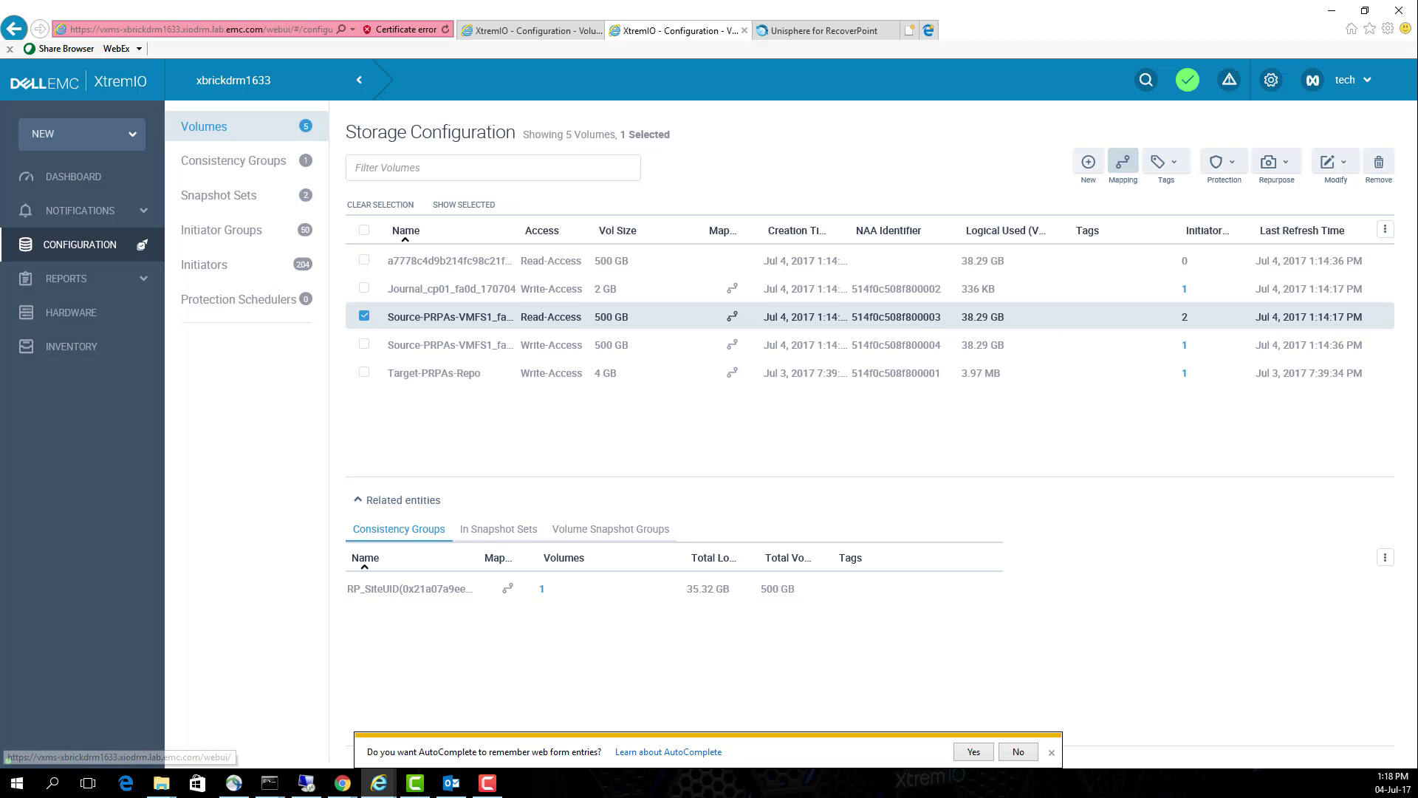
Select pvm01 in RecoverPoint's vCenter Servers VM list to confirm its cg01 membership
key("ctrl+Tab")
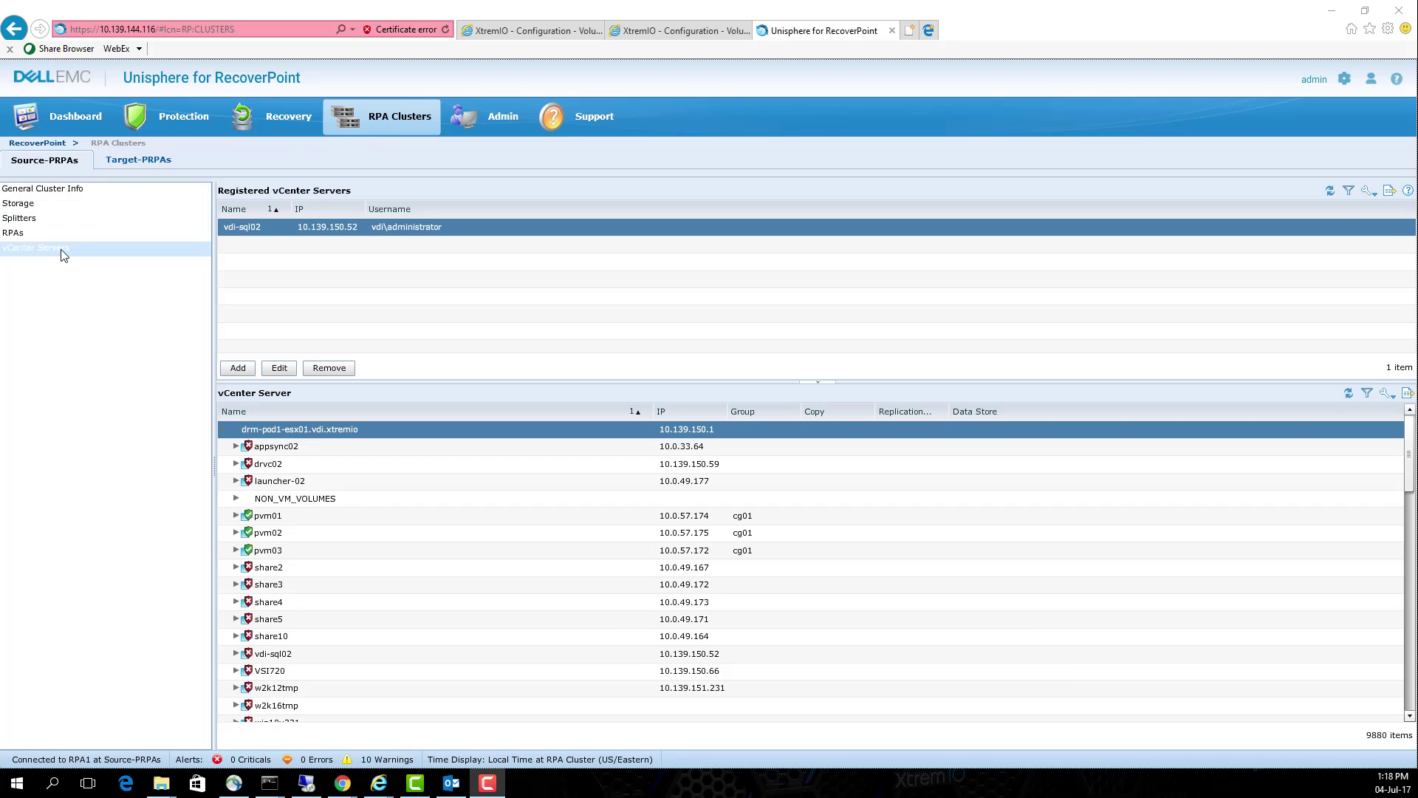
left_click(292, 520)
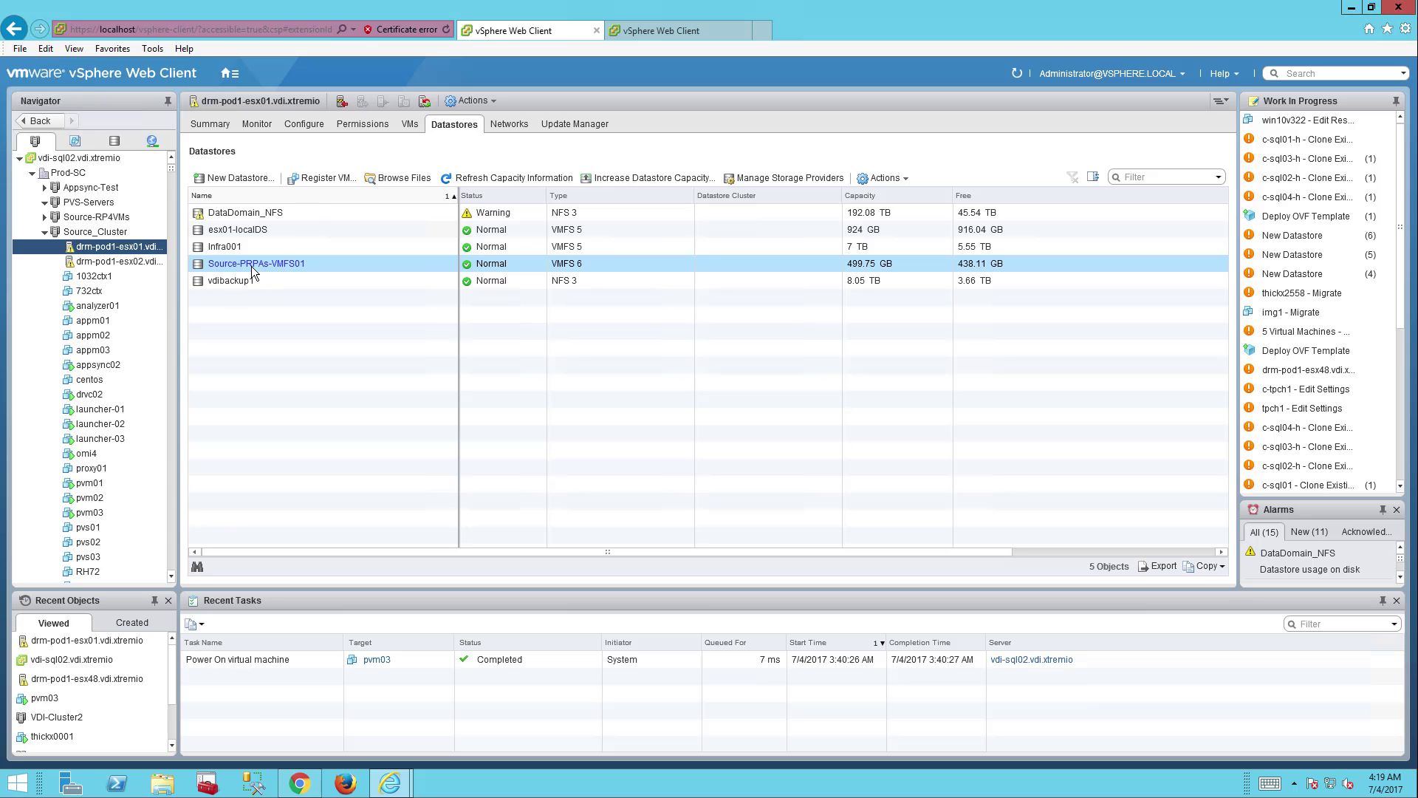
Open the Source-PRPAs-VMFS01 datastore details in vSphere
left_click(250, 266)
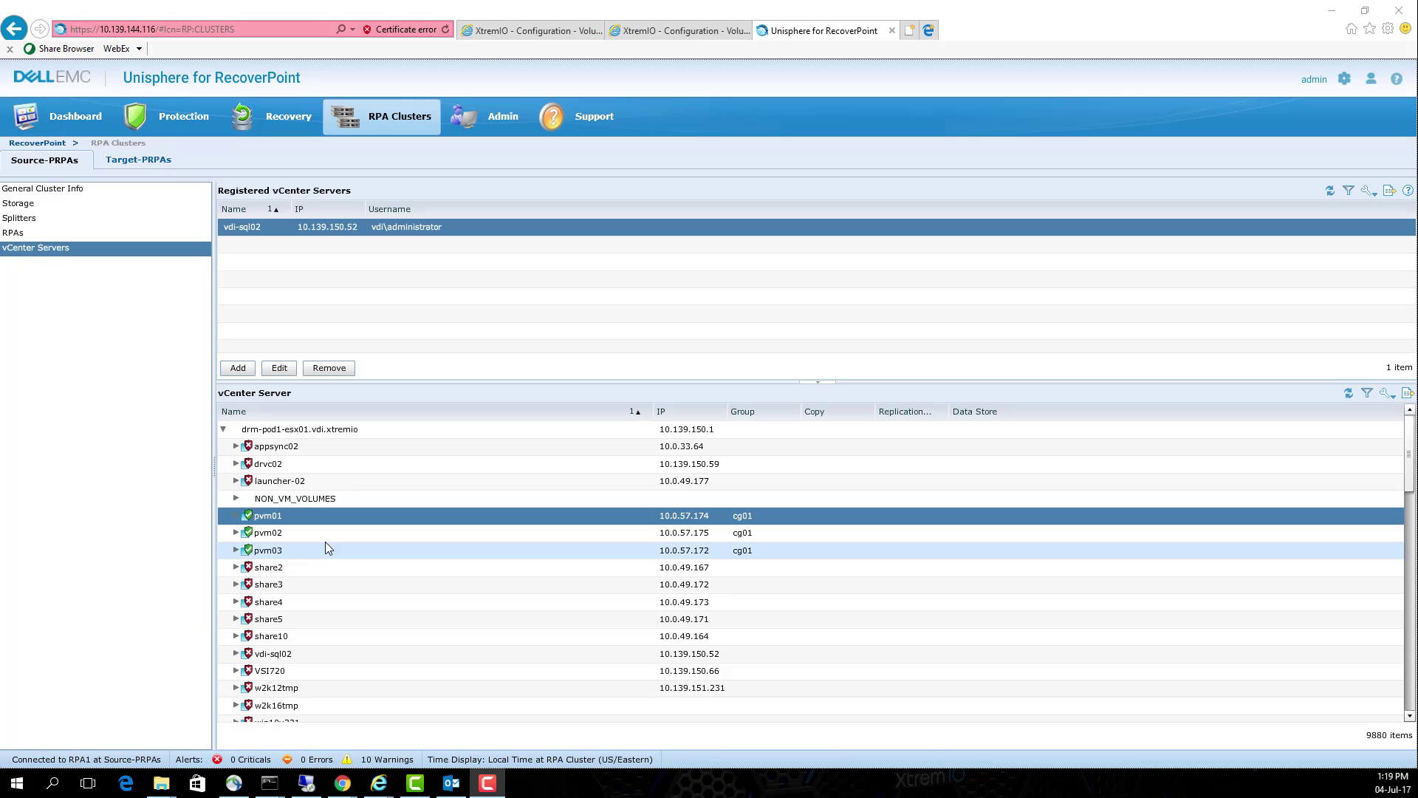
Expand pvm01 to check its LUN in cg01 on Source-PRPAs-VMFS01, then open its EMC VSI page
left_click(334, 534)
left_click(330, 515)
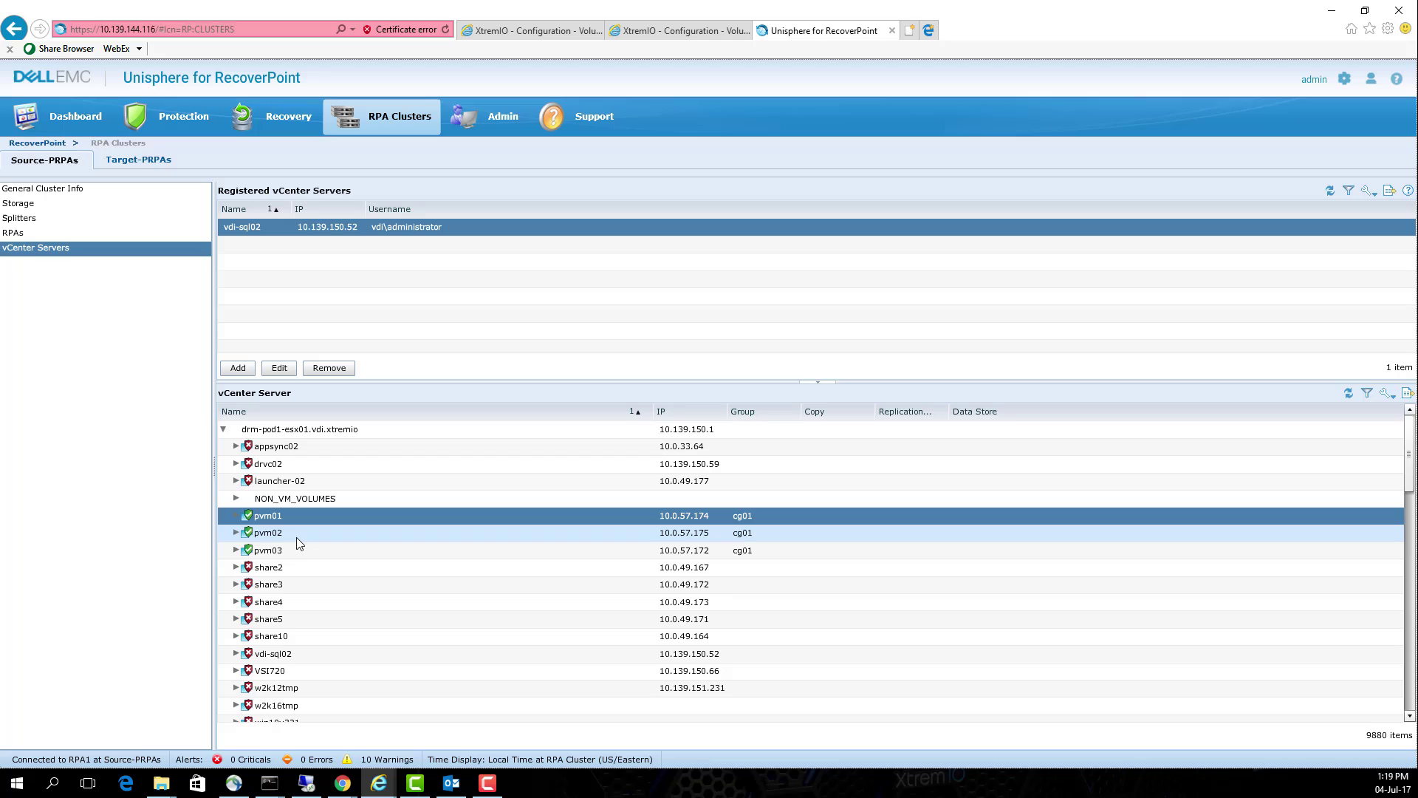
left_click(235, 515)
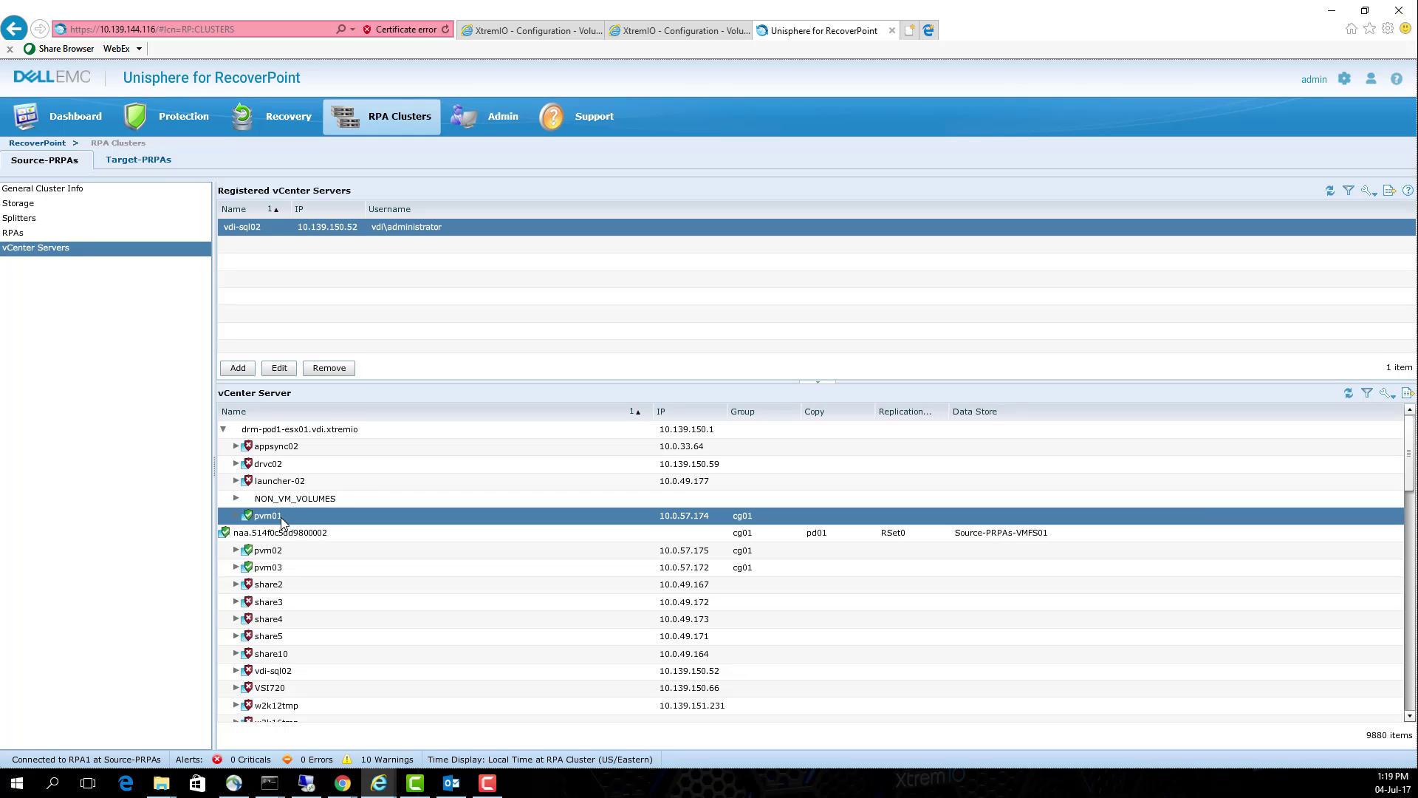
left_click(285, 464)
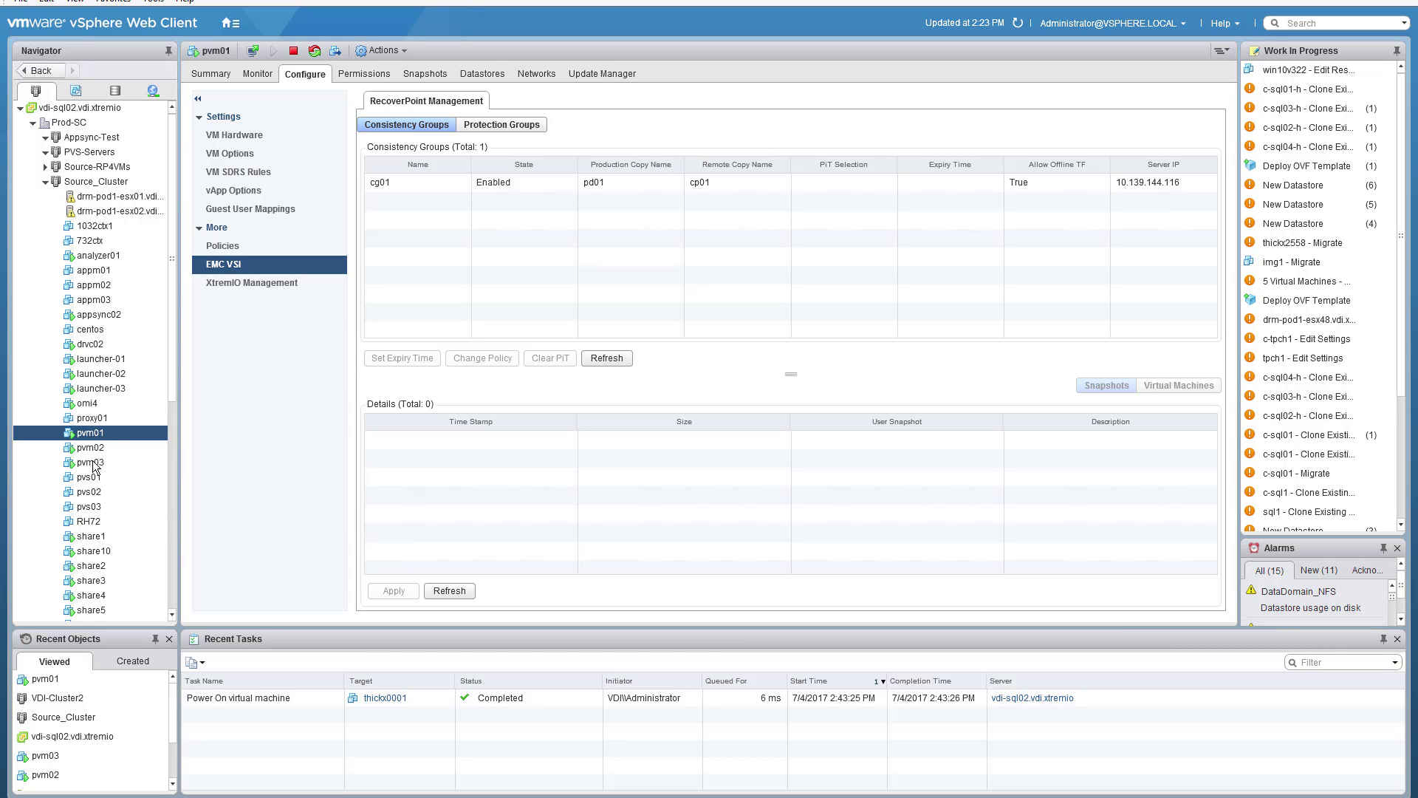
left_click(476, 76)
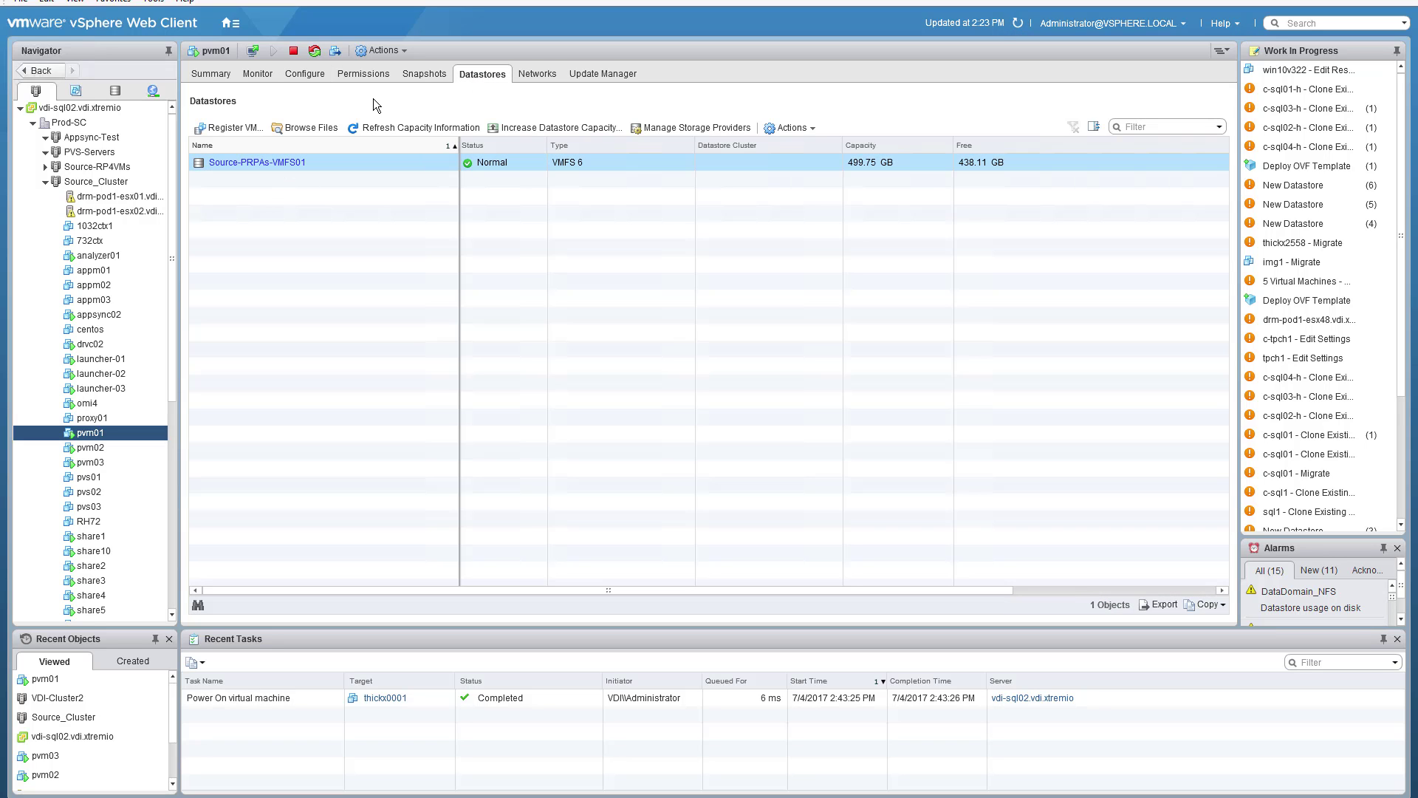
left_click(264, 72)
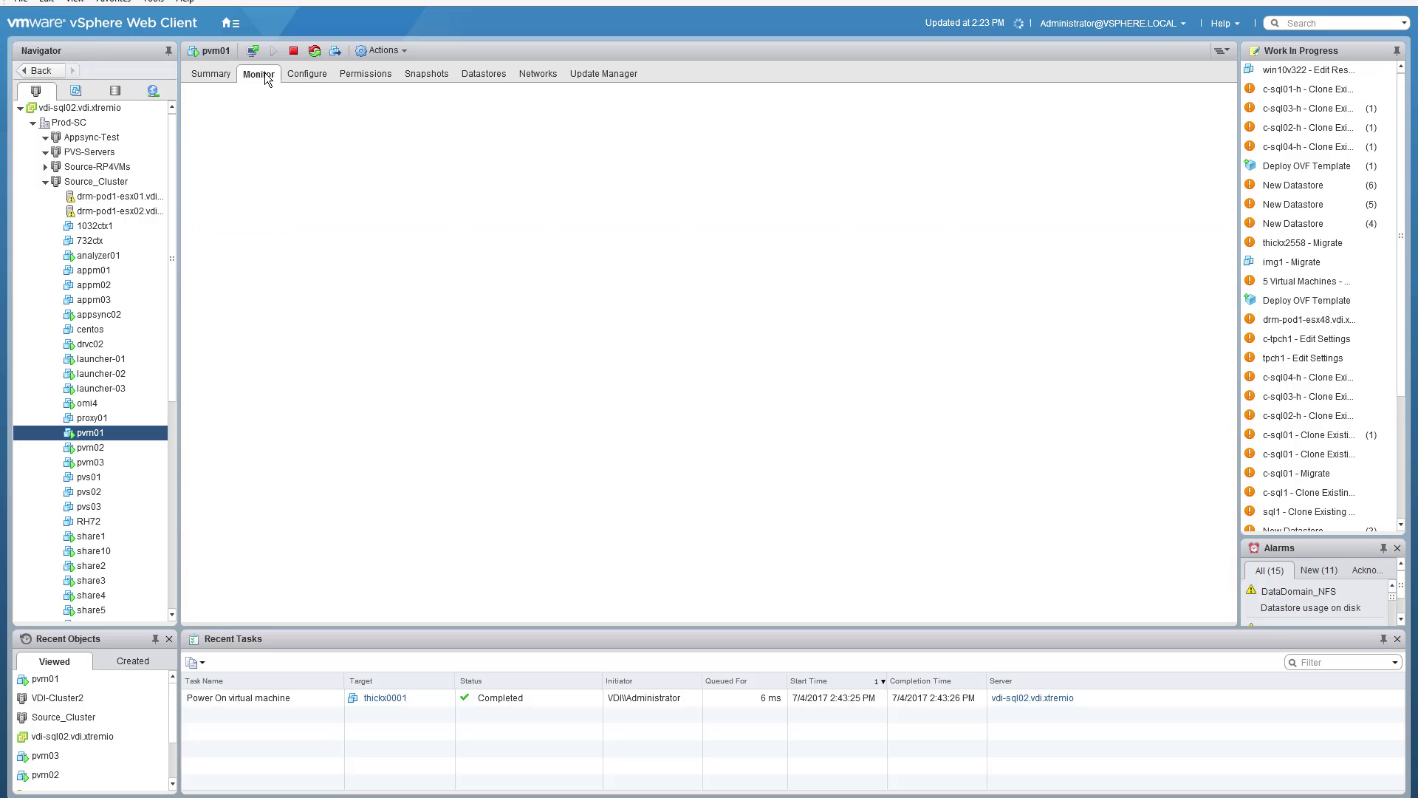
key("ctrl+alt+Home")
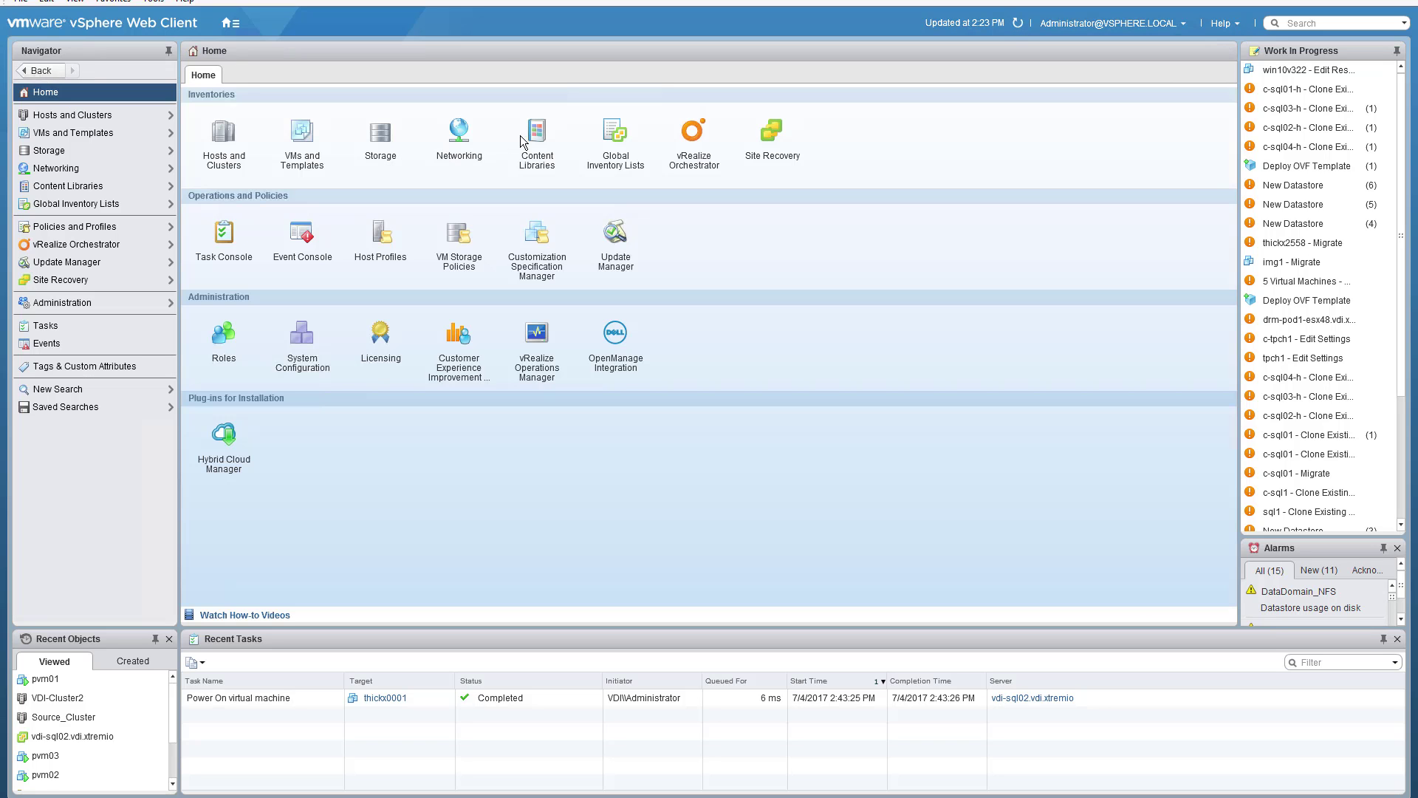
left_click(616, 141)
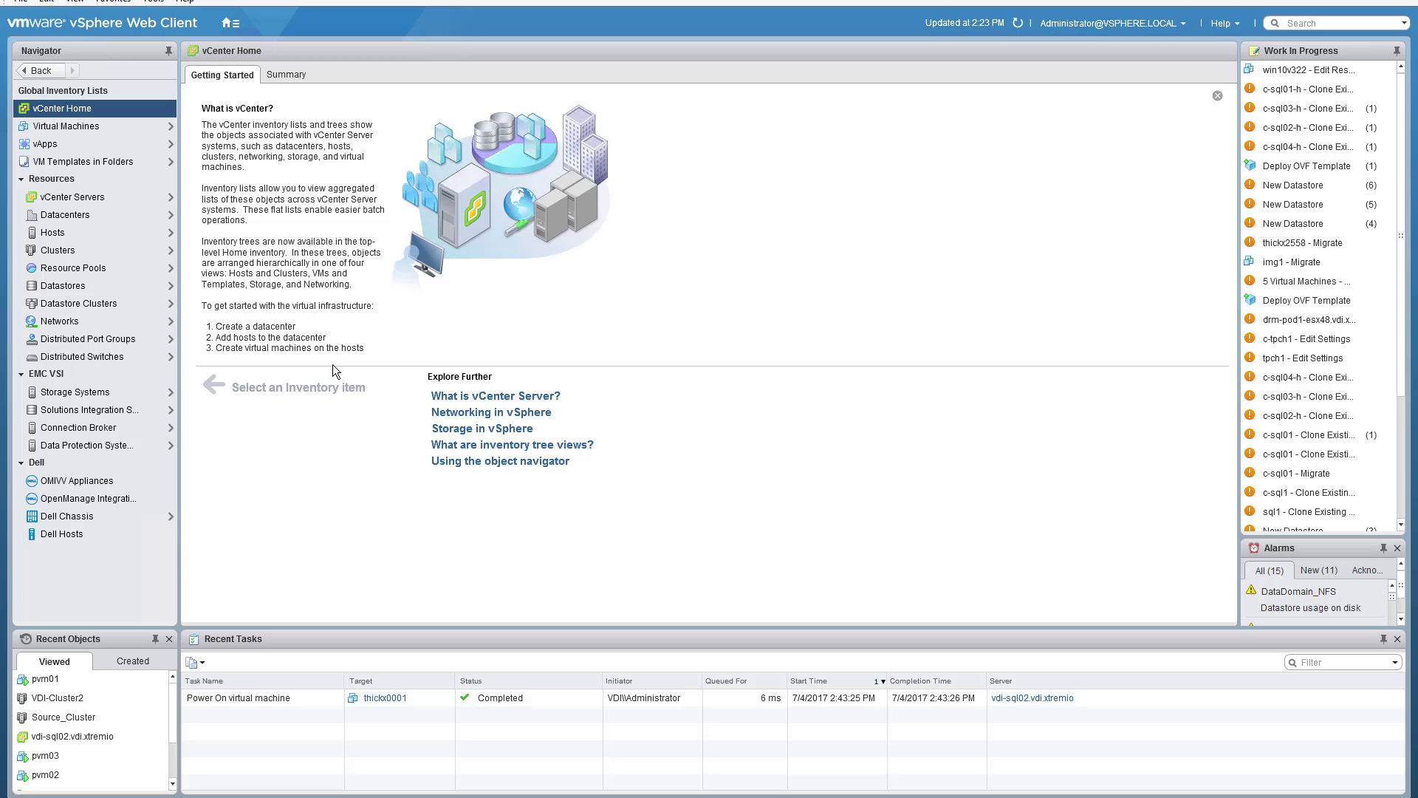
left_click(58, 396)
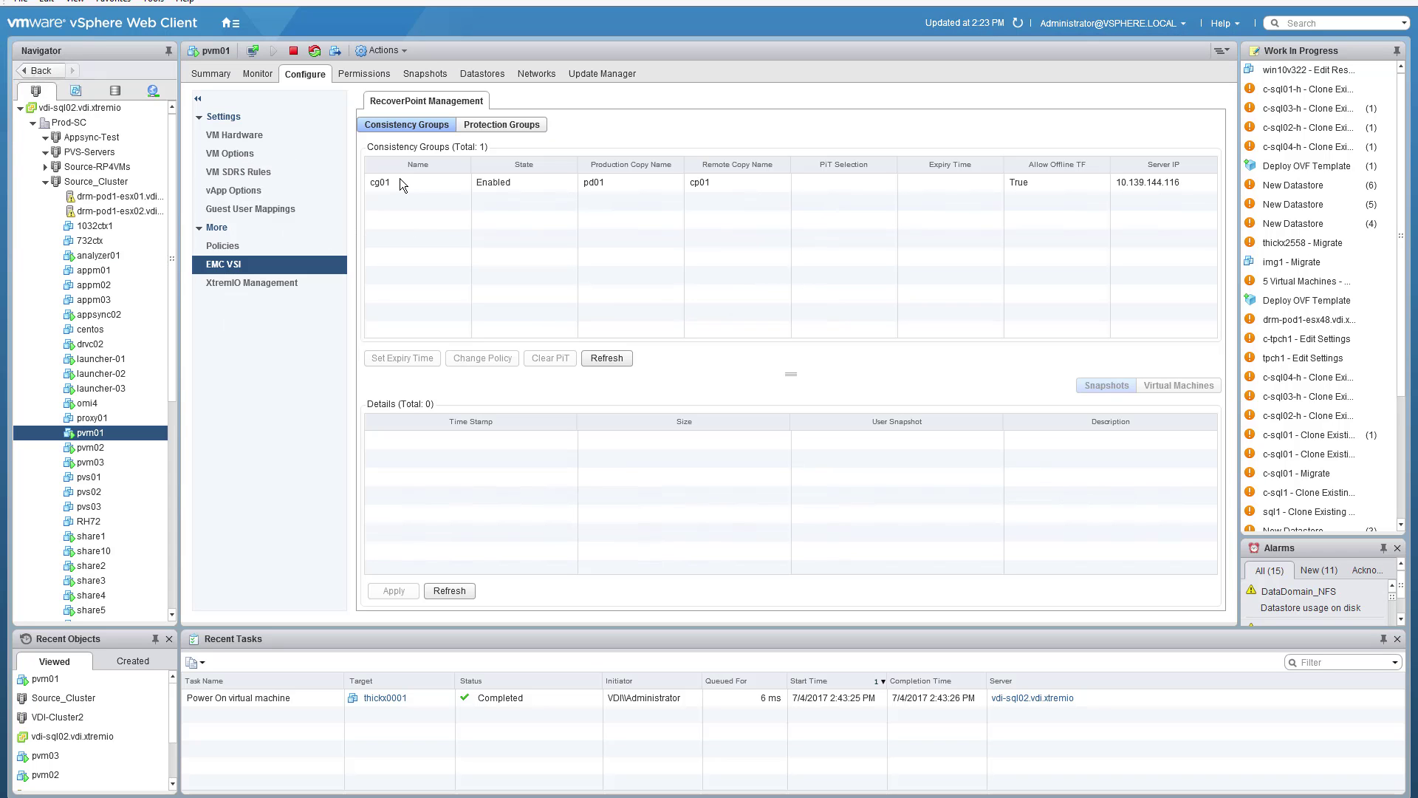
Browse cg01's snapshot points and select the oldest 05:18:06 snapshot
left_click(390, 185)
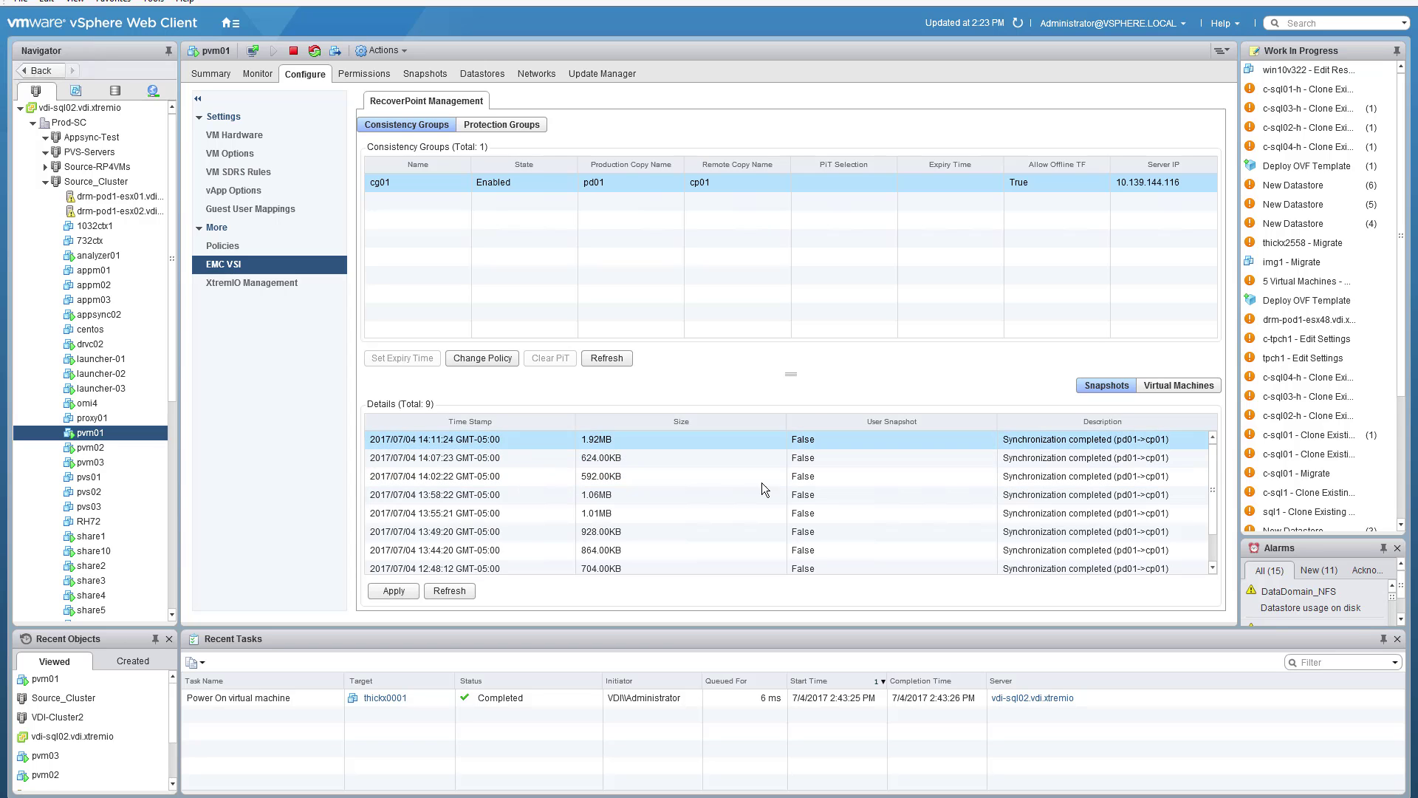
scroll(880, 511, "down", 1)
left_click(1030, 548)
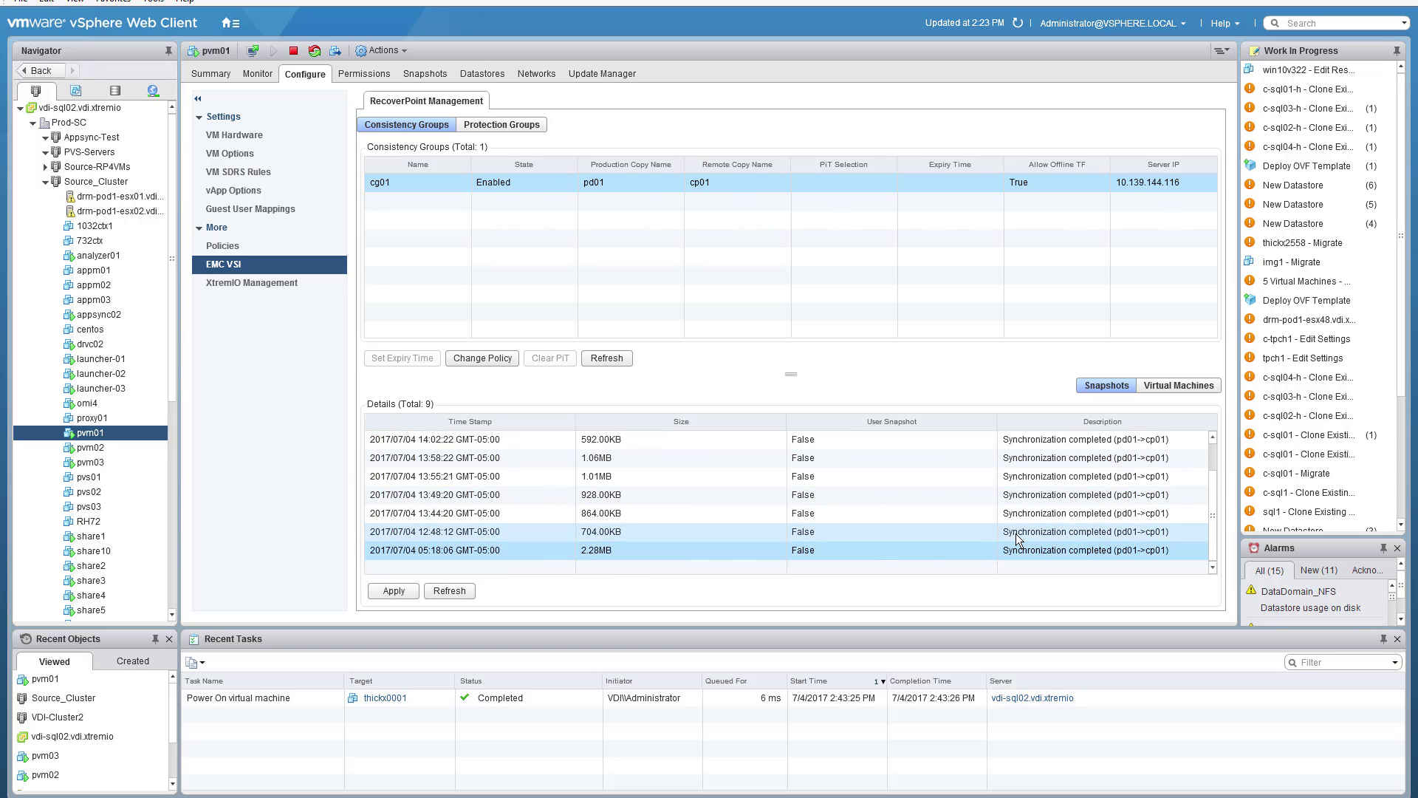
scroll(880, 472, "up", 2)
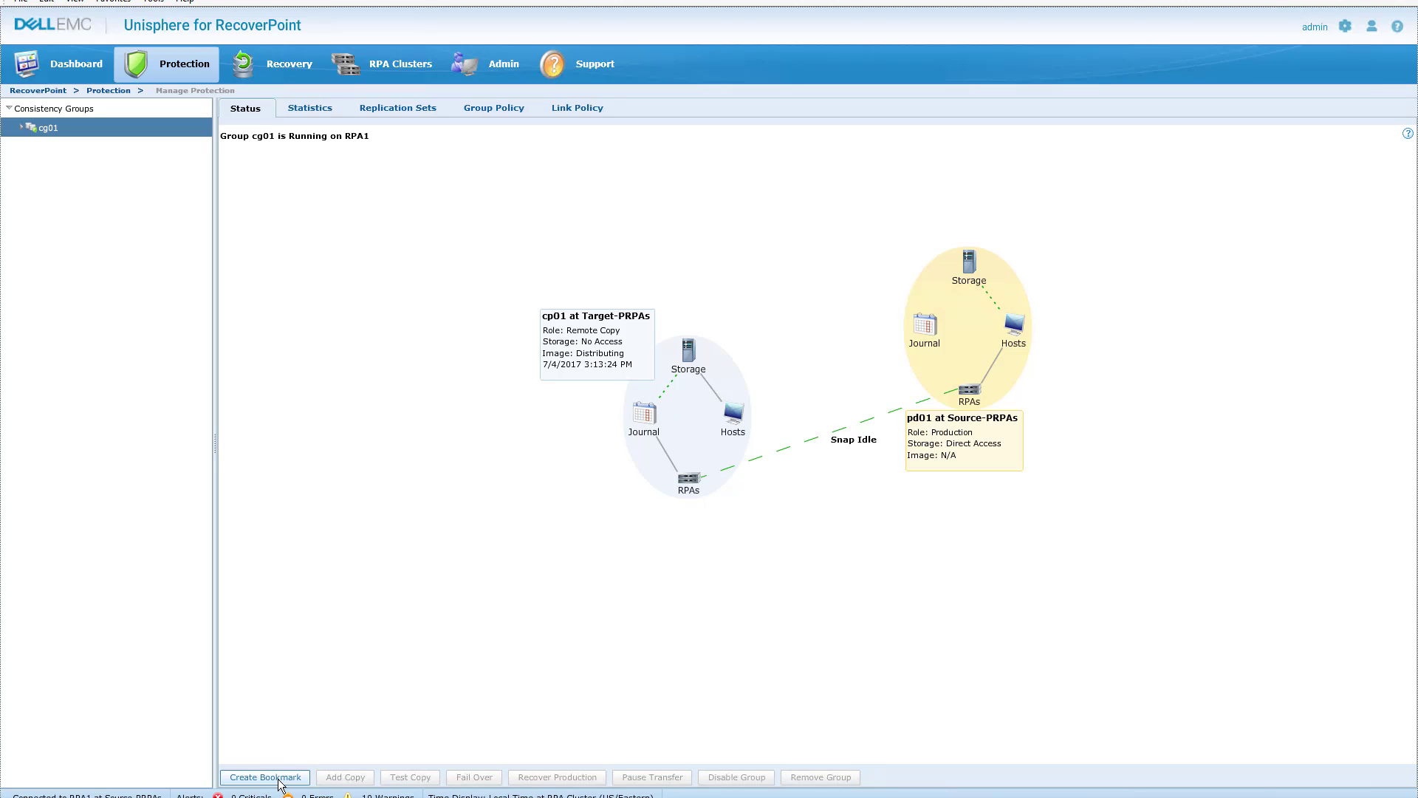
Create a crash-consistent bookmark named 'itzik01' for cg01
left_click(281, 780)
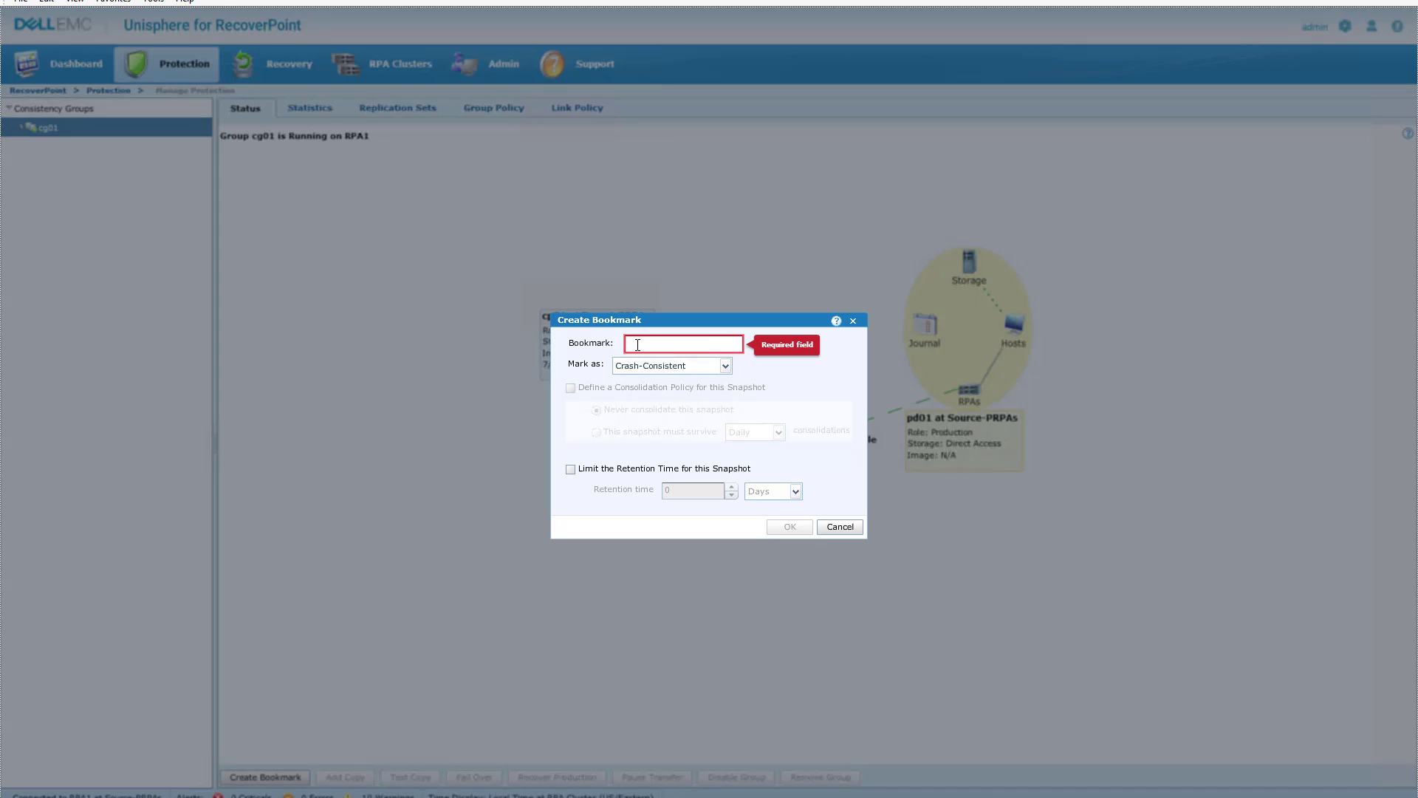
type("itzik01")
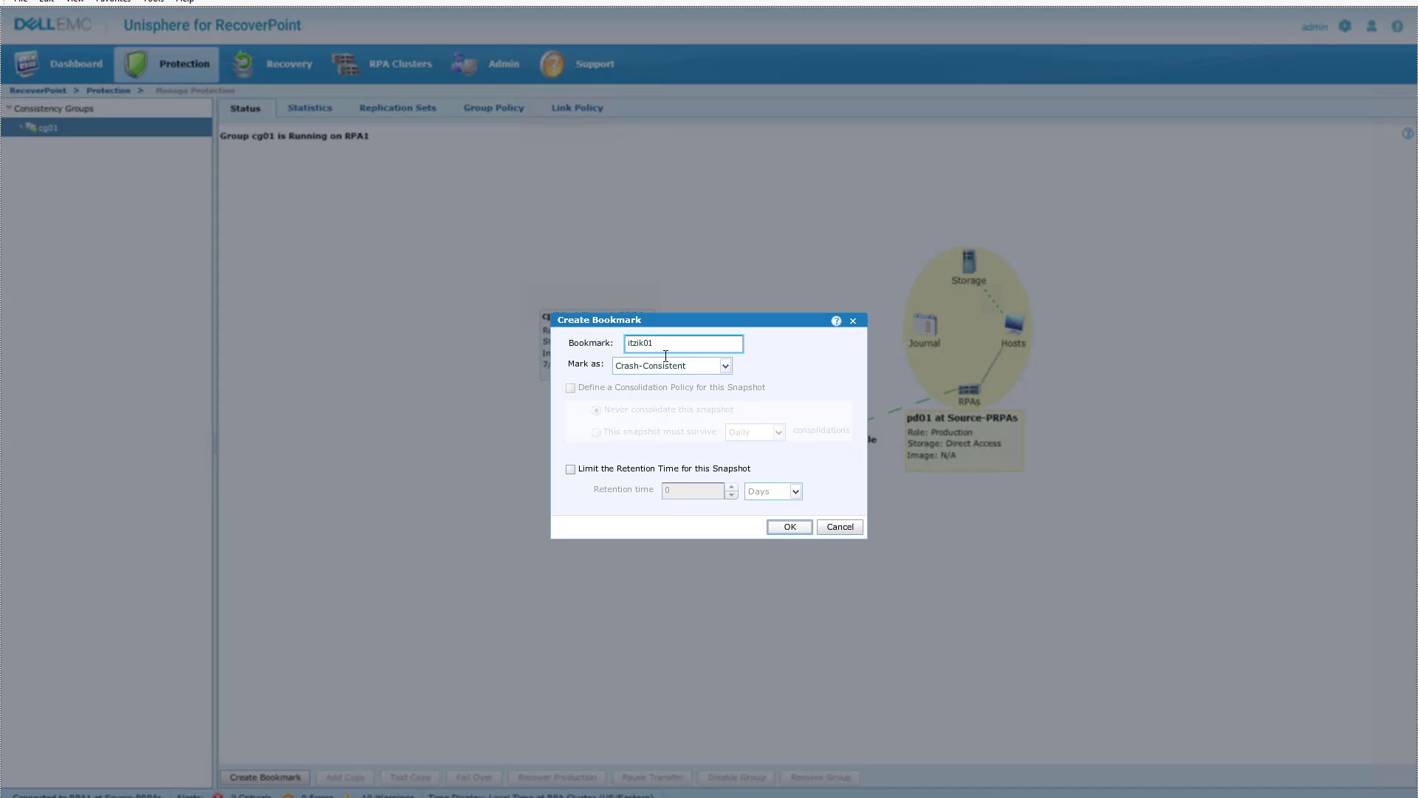
left_click(691, 368)
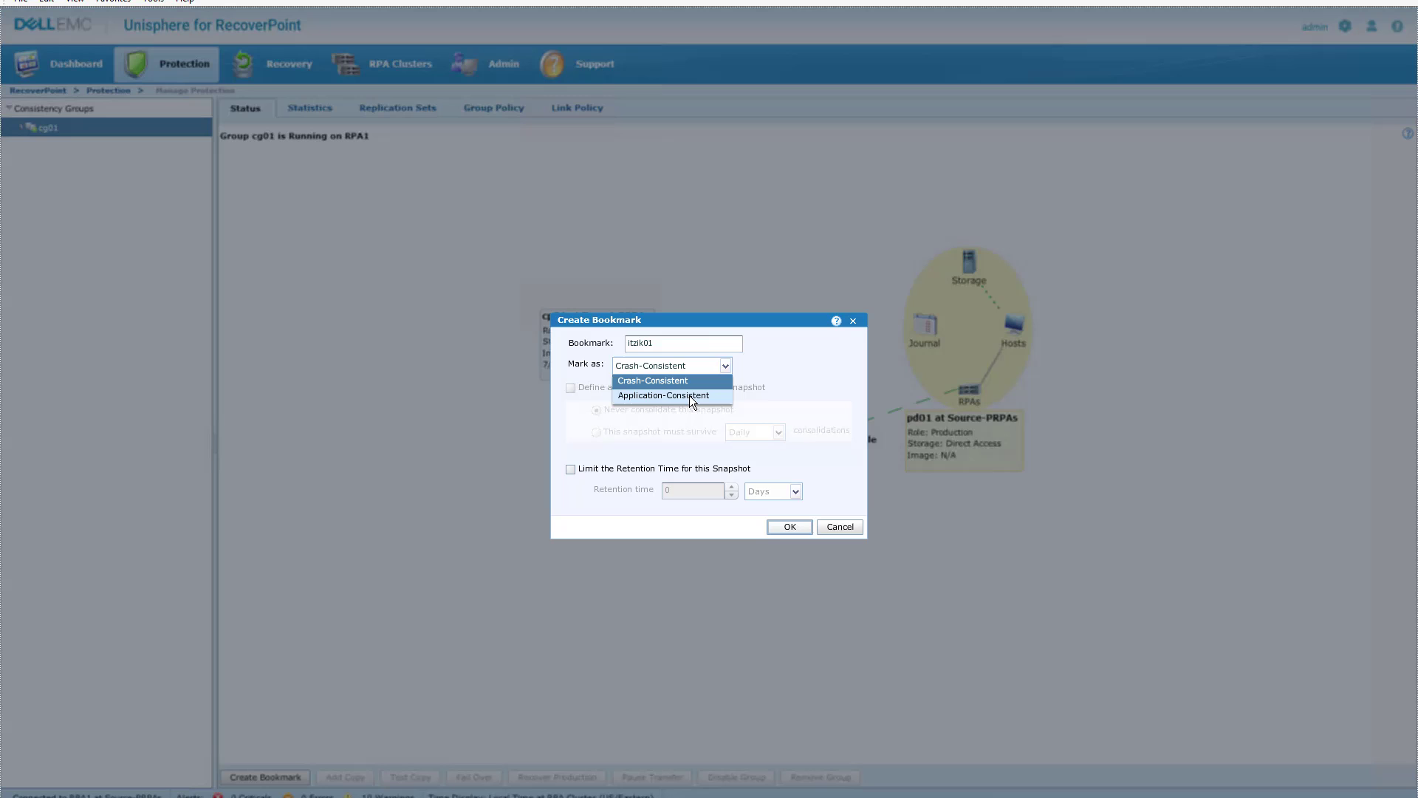
left_click(639, 380)
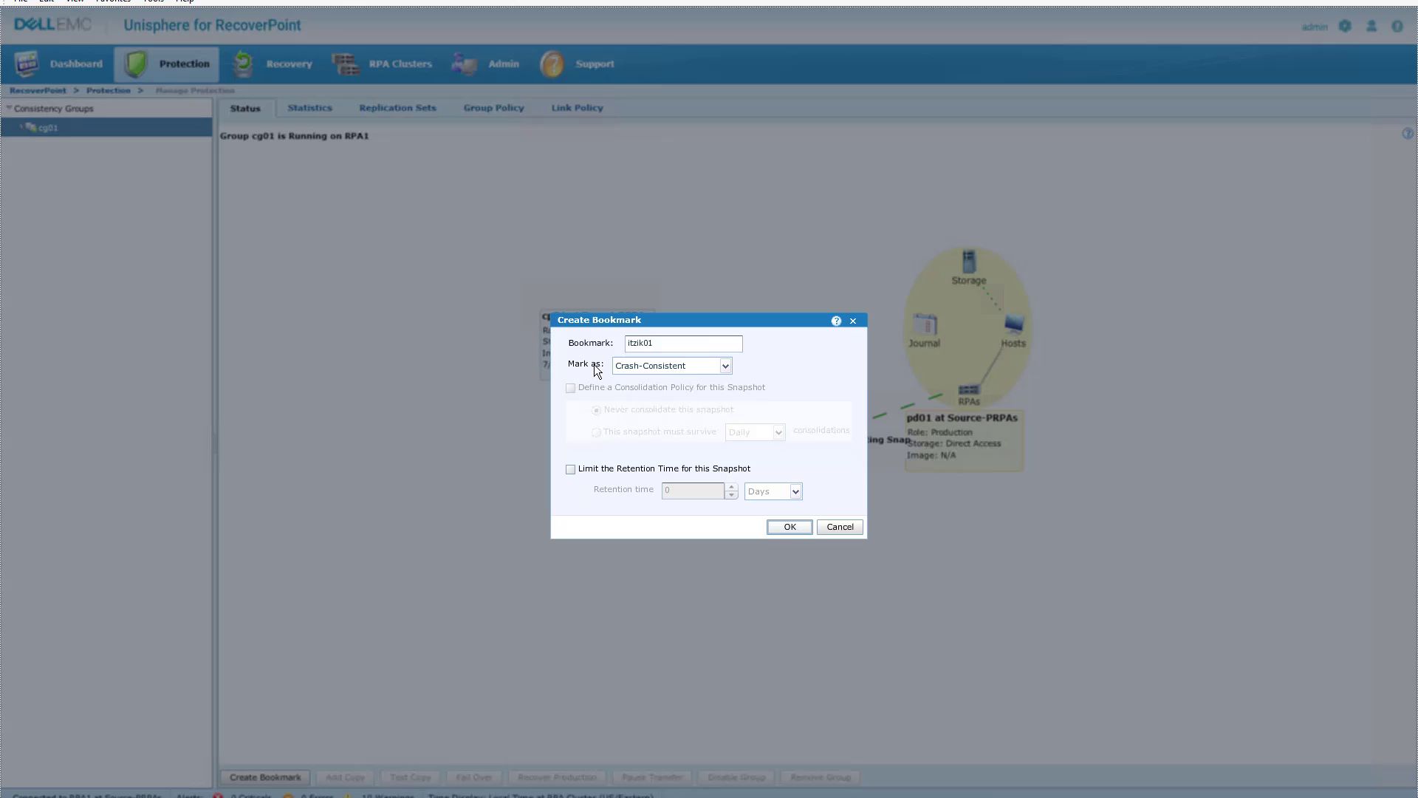
left_click(789, 526)
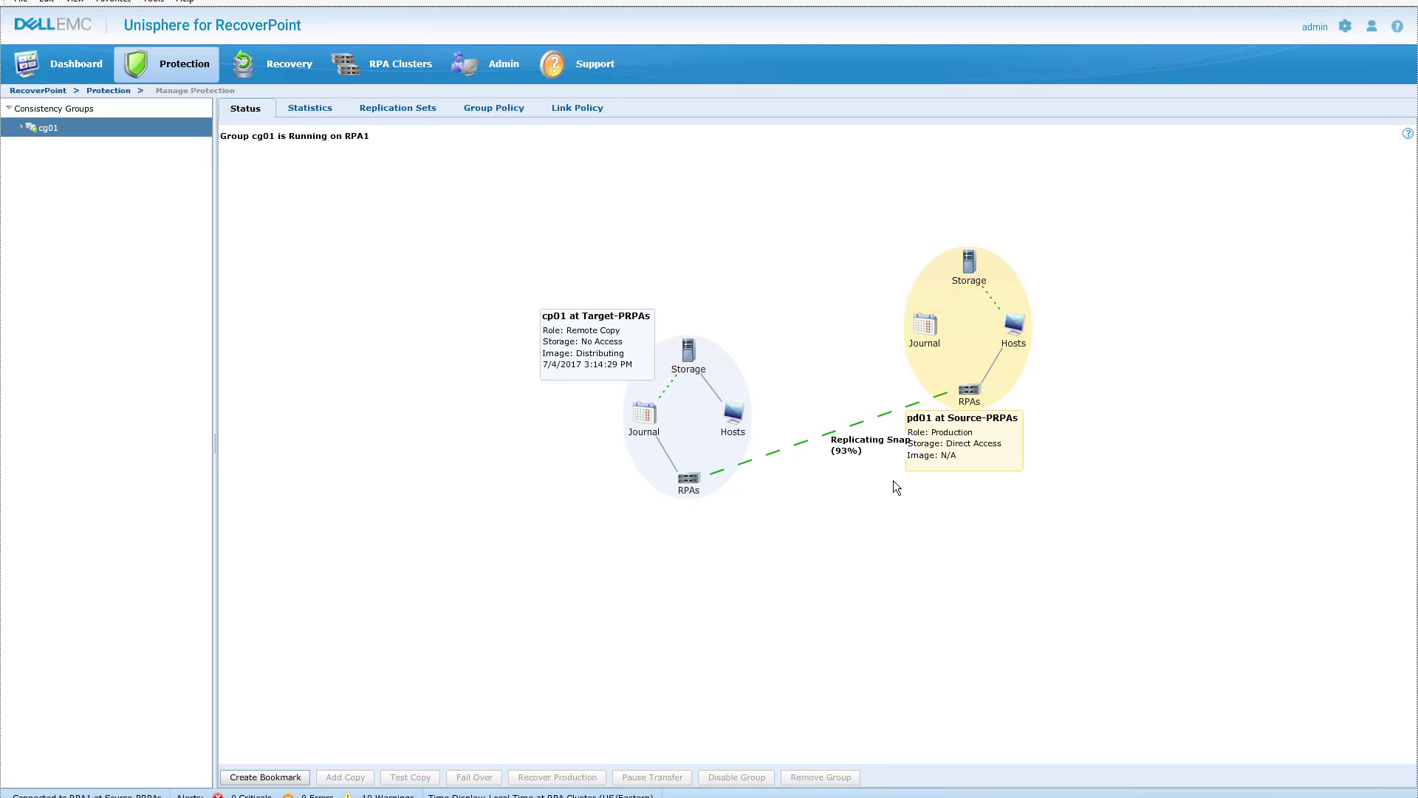
Check remote copy cp01's journal snapshots for the new itzik01 user bookmark
left_click(23, 127)
left_click(56, 163)
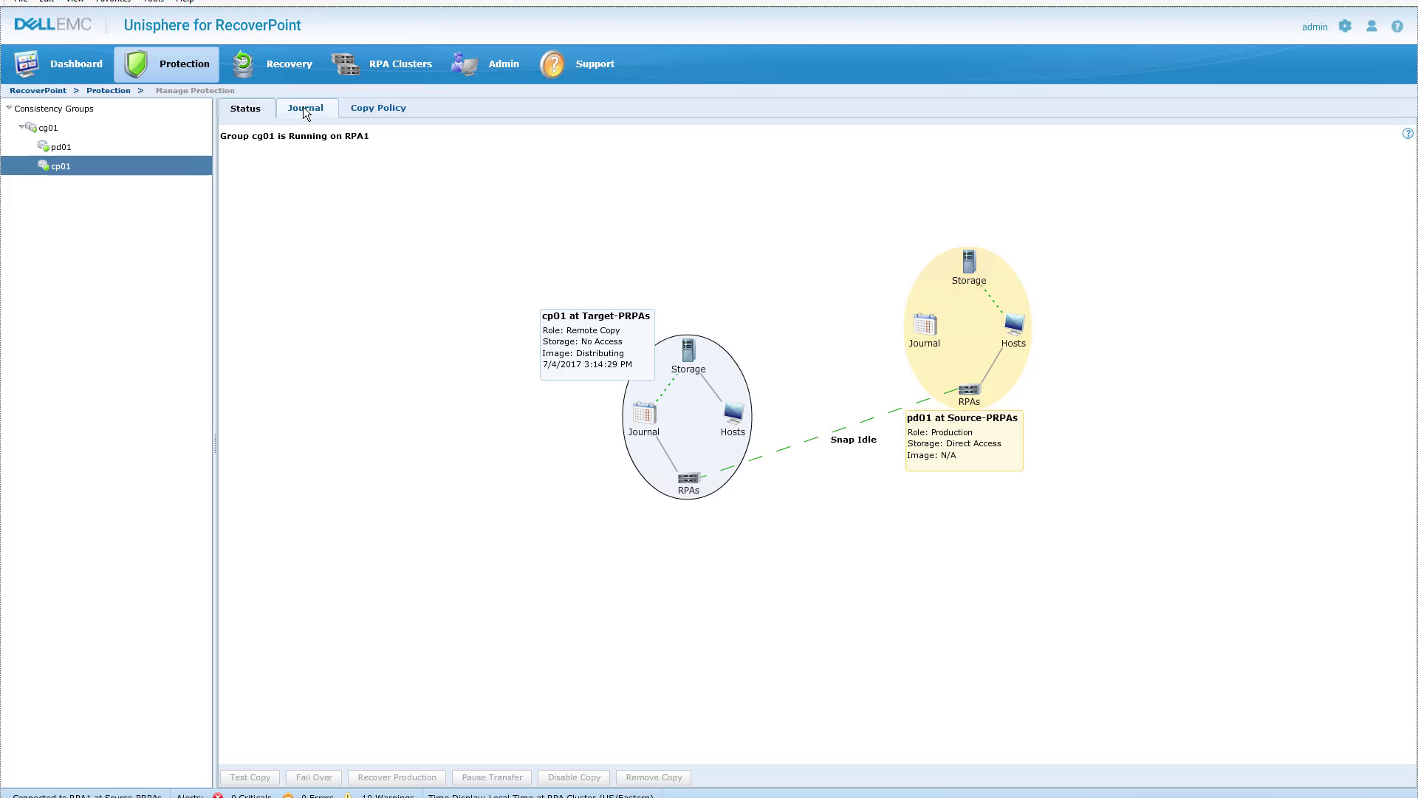
left_click(302, 109)
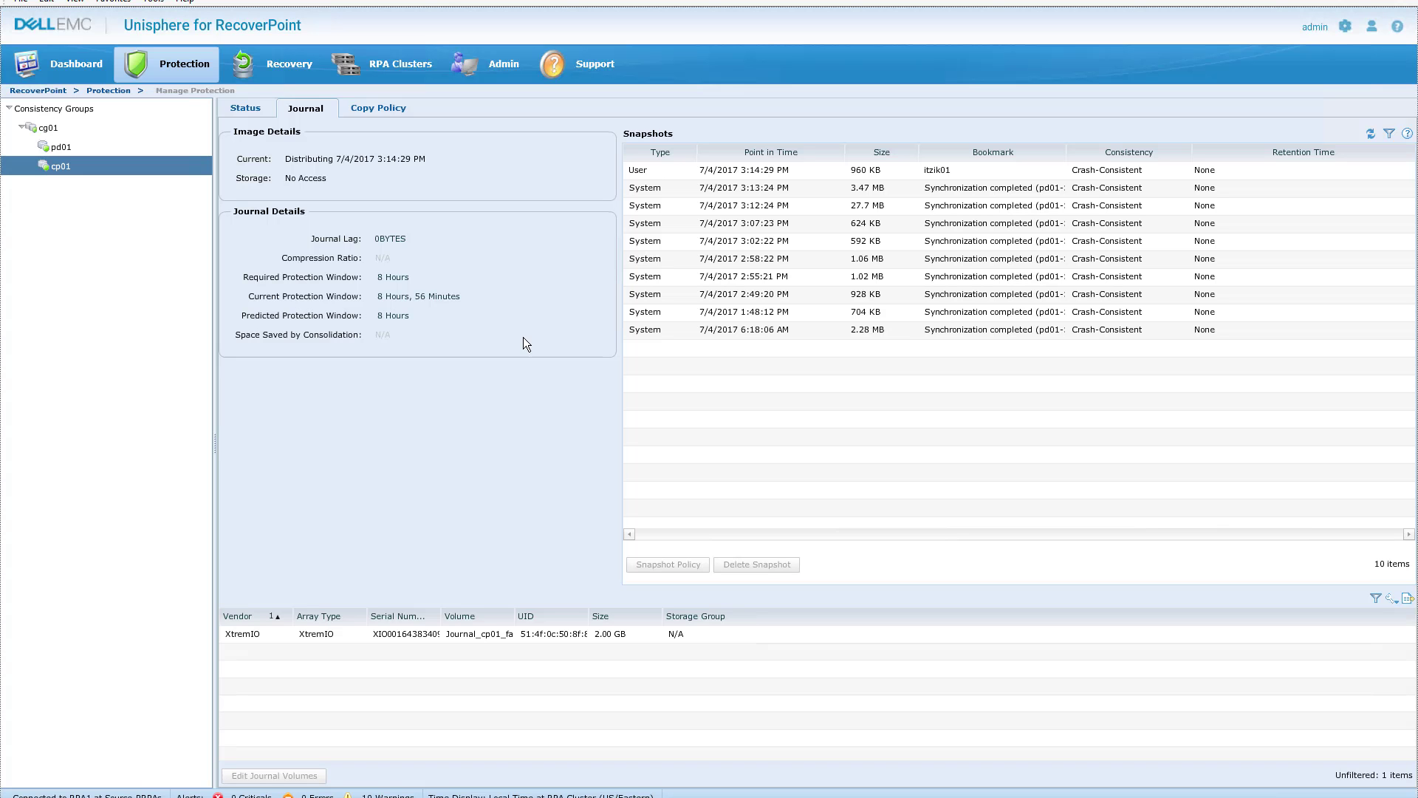
left_click(913, 170)
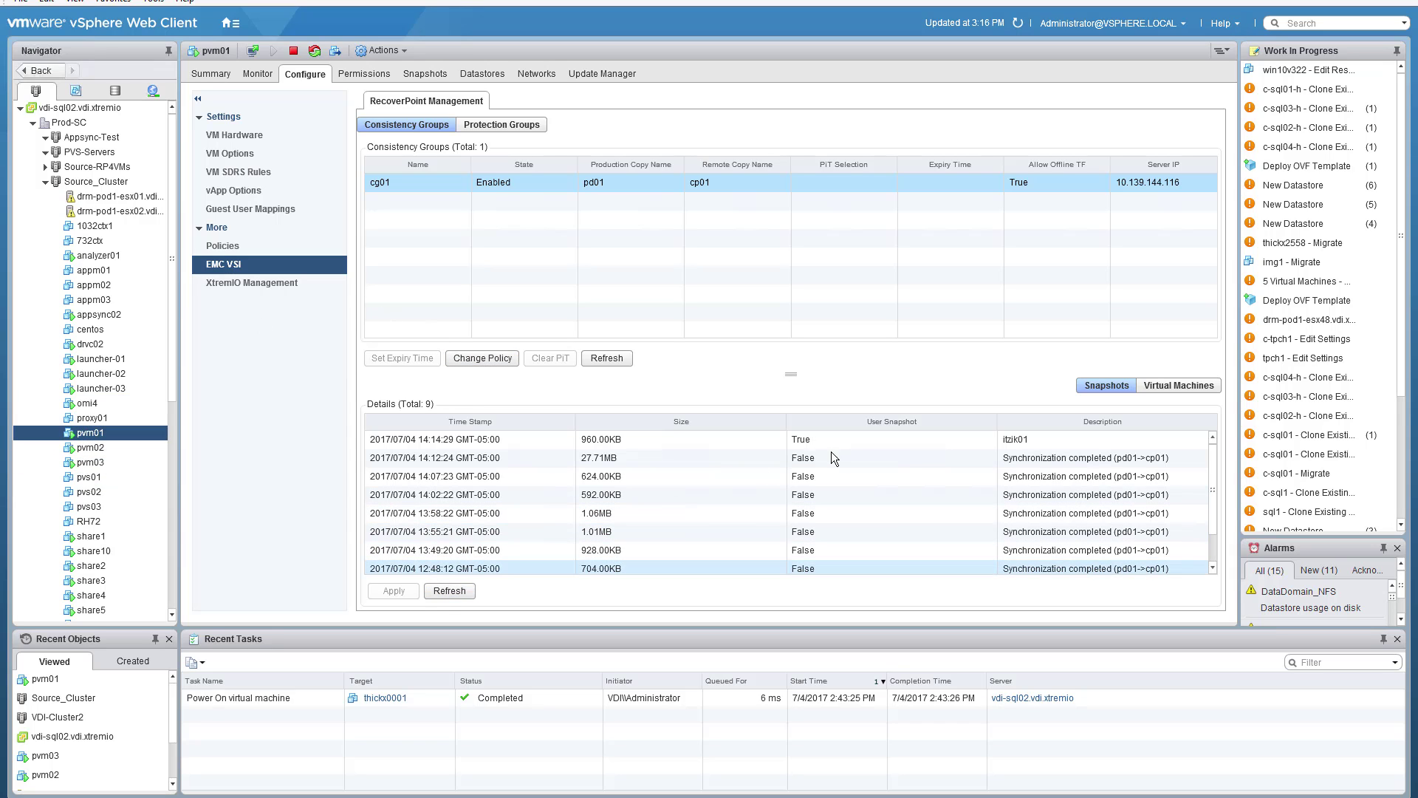
Apply the 14:14:29 user snapshot itzik01 as cg01's point in time and confirm
left_click(883, 445)
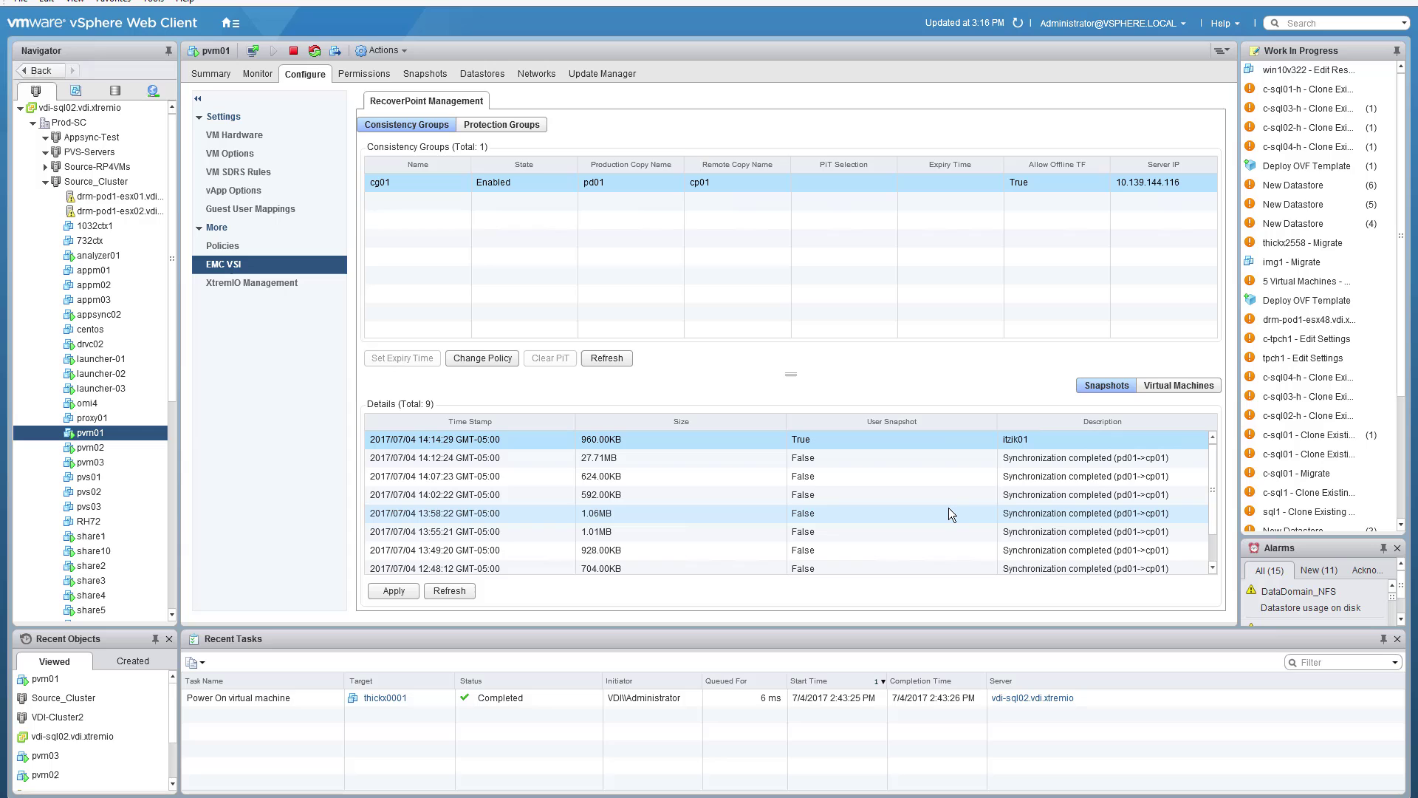
left_click(990, 453)
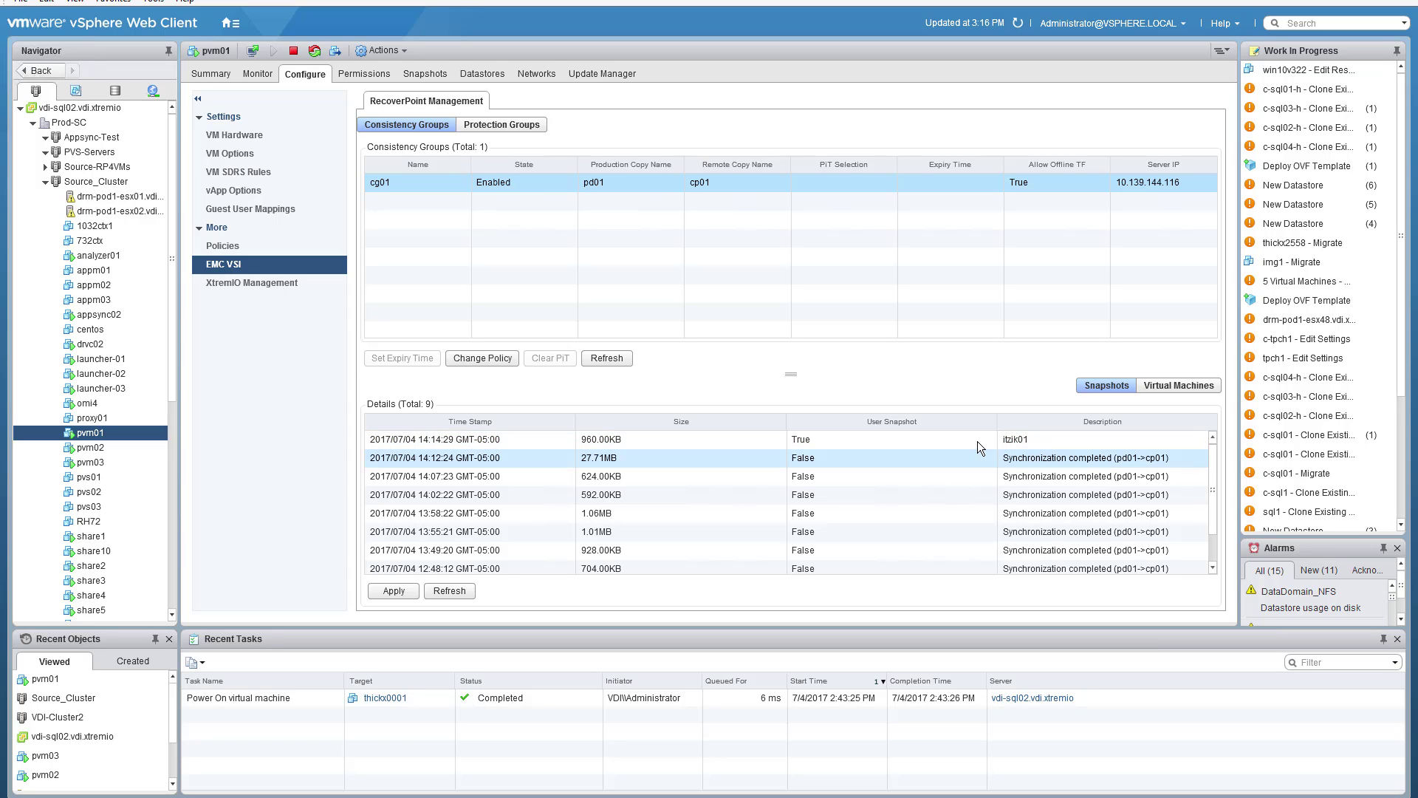
left_click(979, 491)
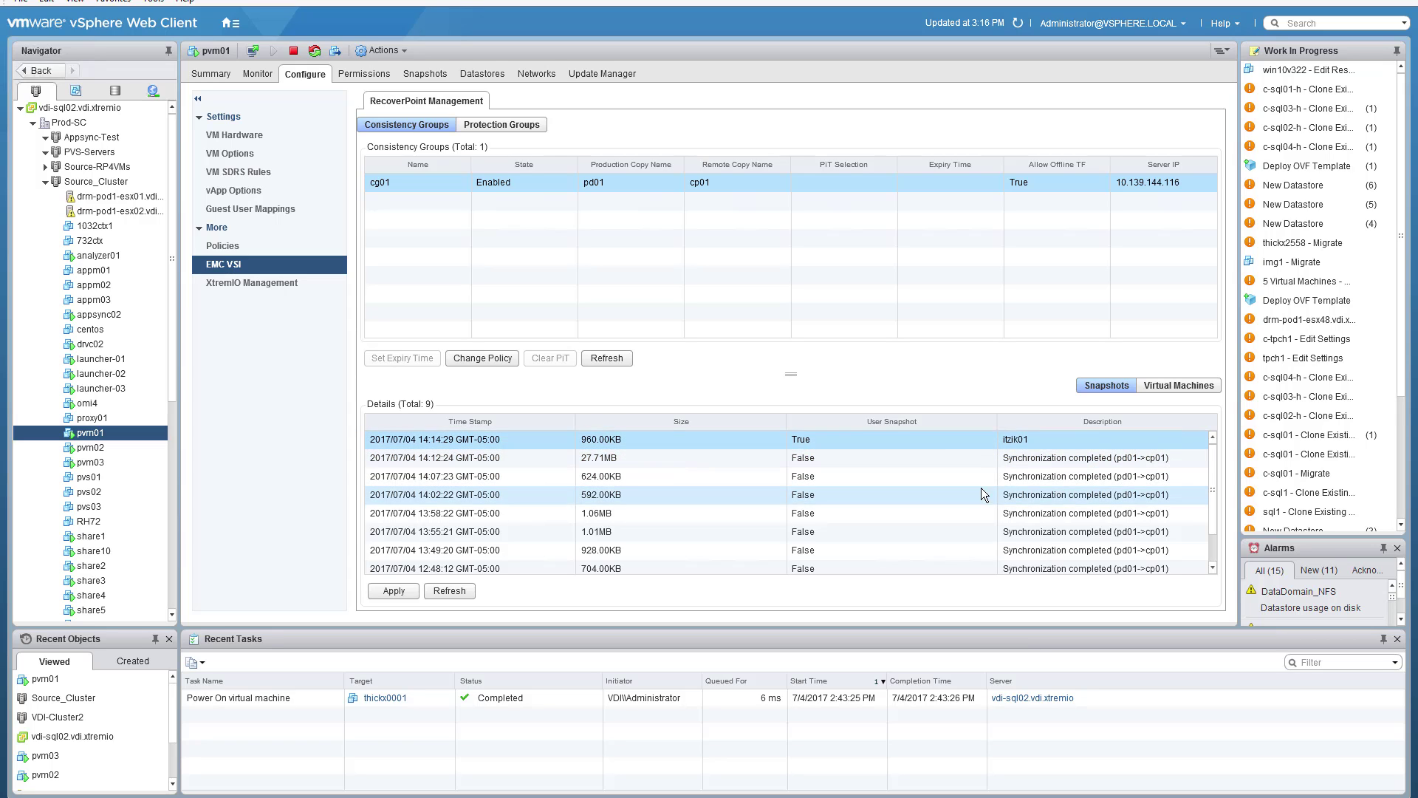
left_click(969, 438)
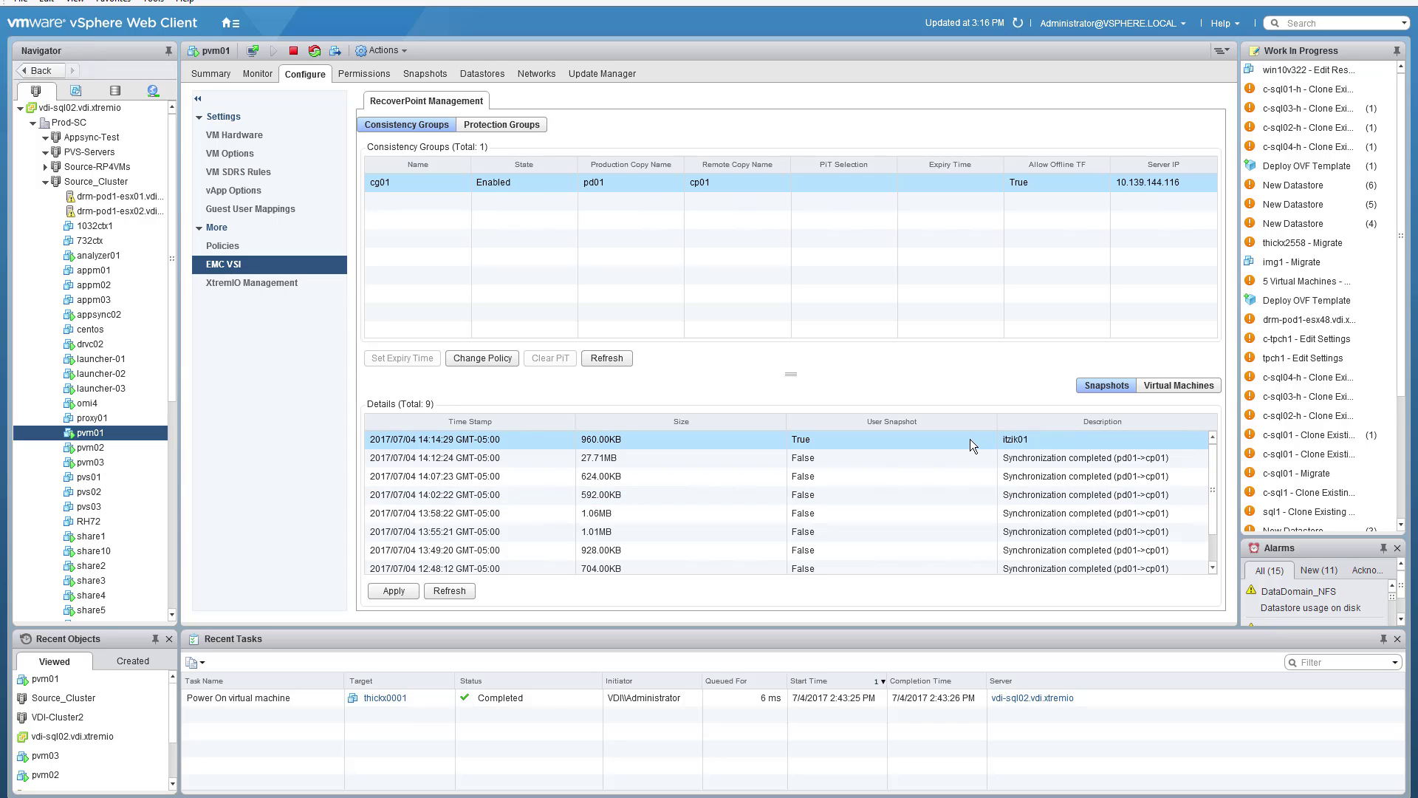
left_click(397, 591)
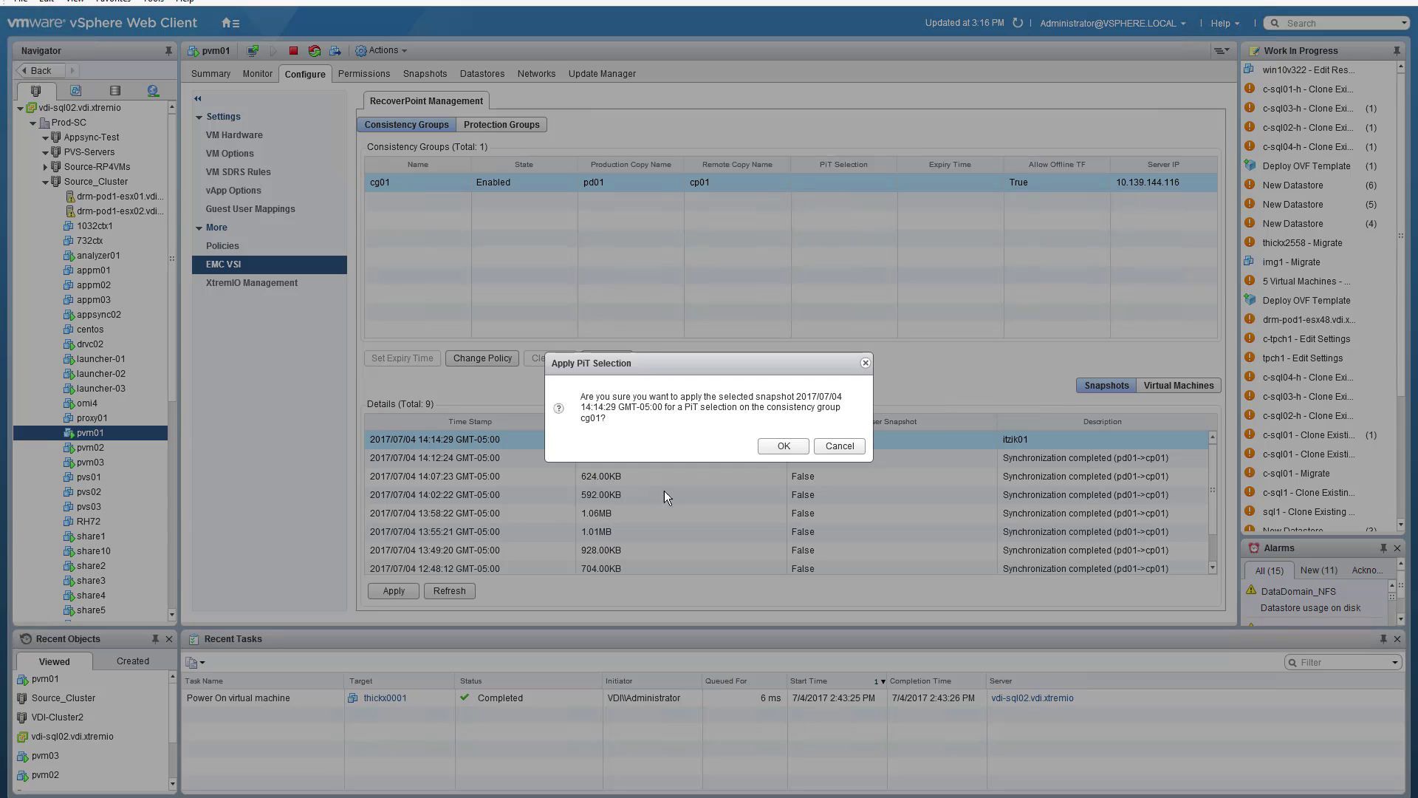
left_click(782, 447)
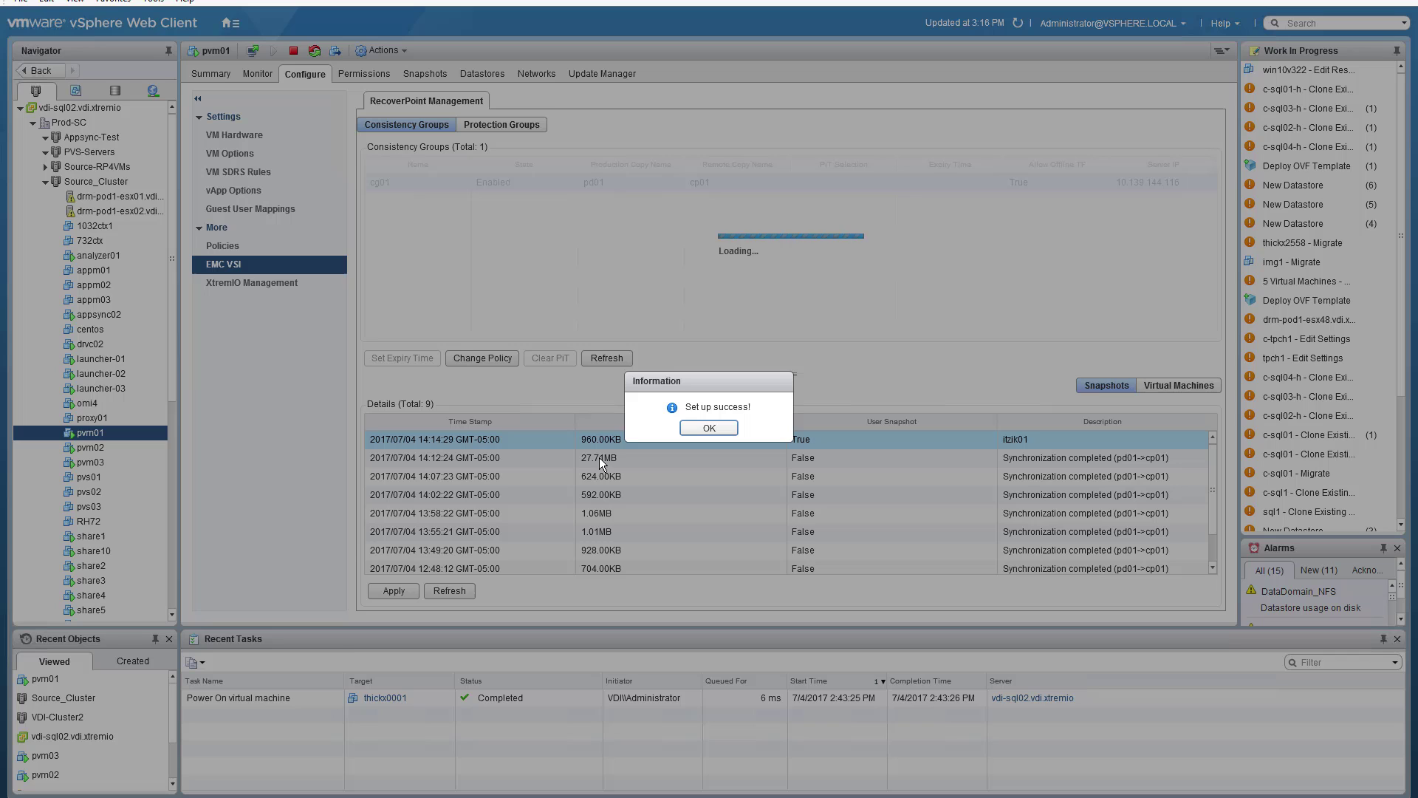
left_click(708, 429)
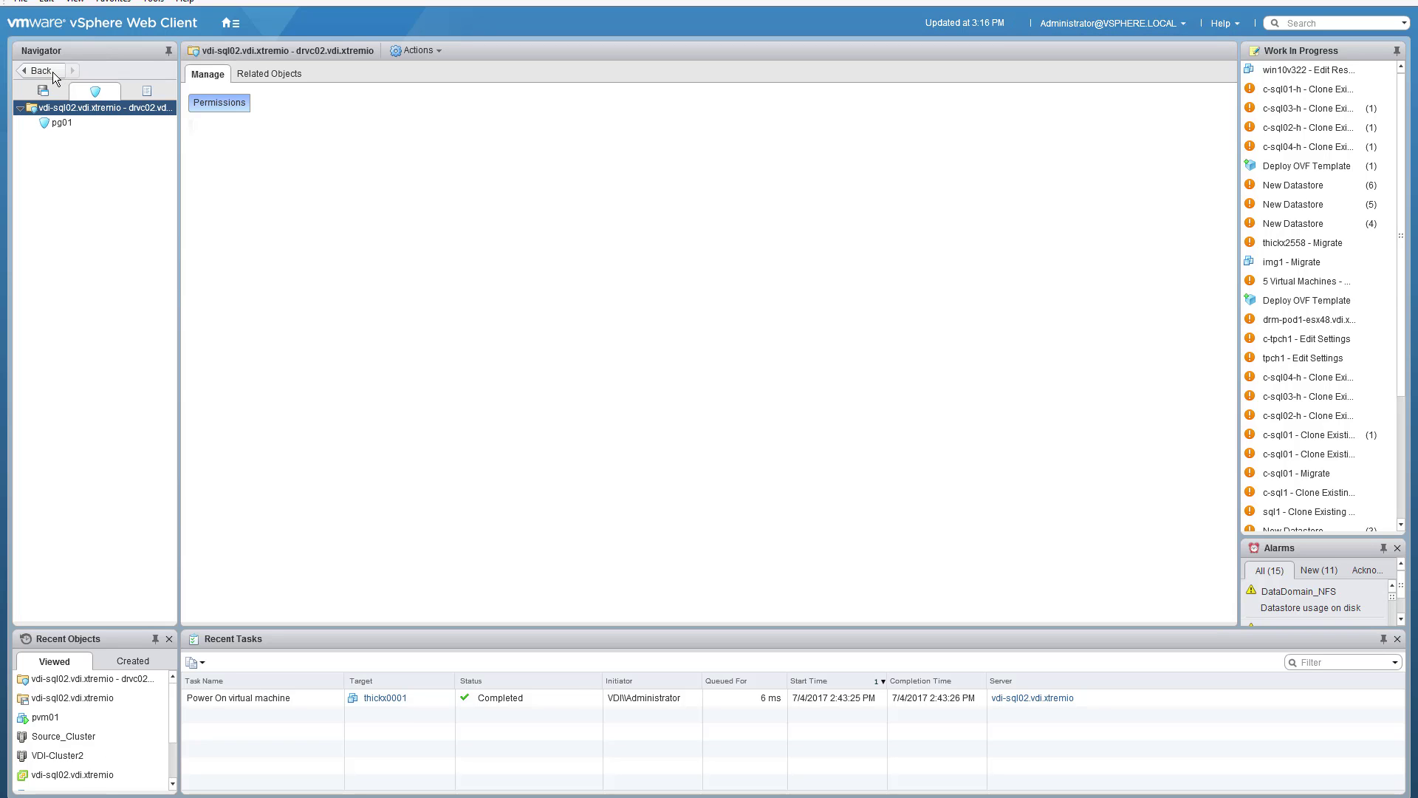
Locate recovery plan rp01 under the site's Recovery Plans and run it
left_click(52, 72)
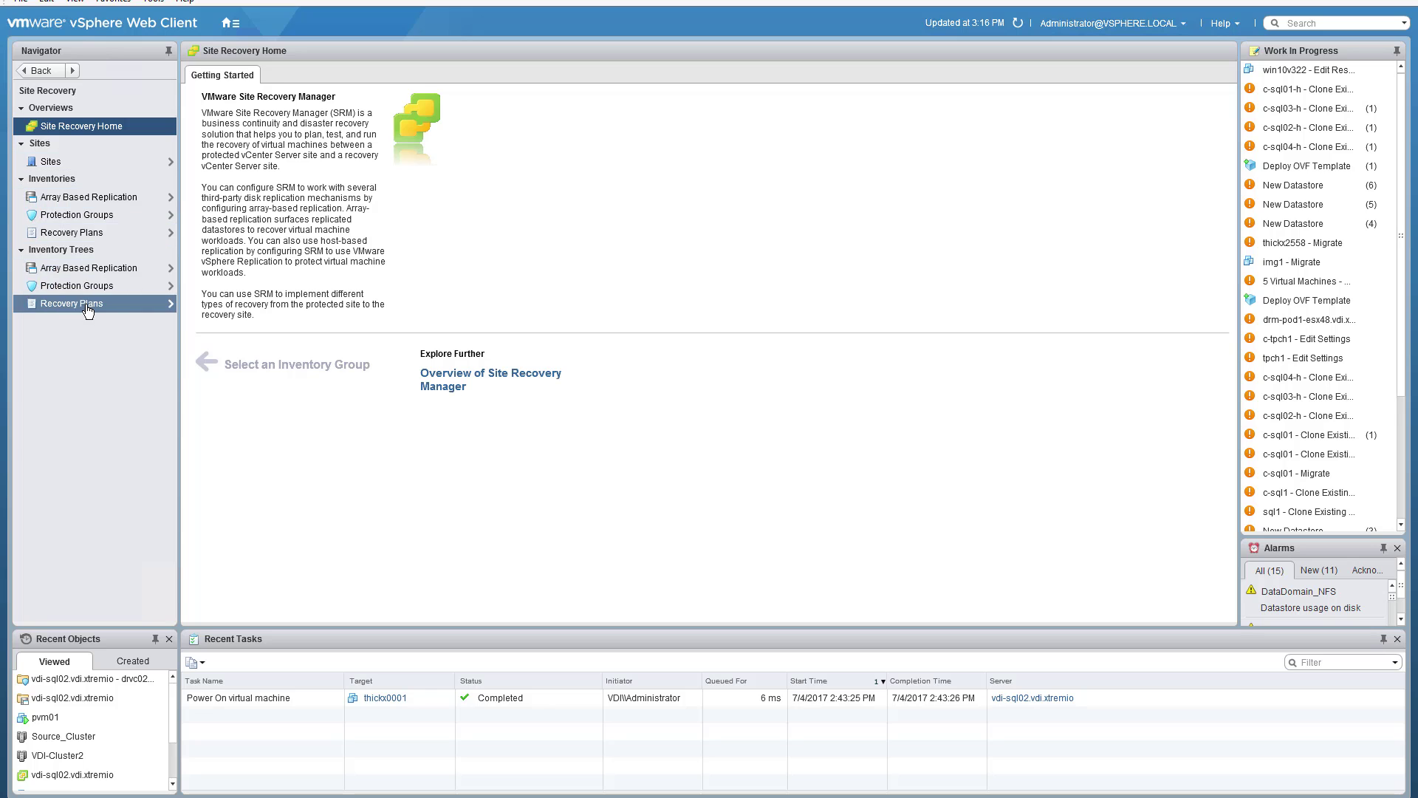
left_click(84, 303)
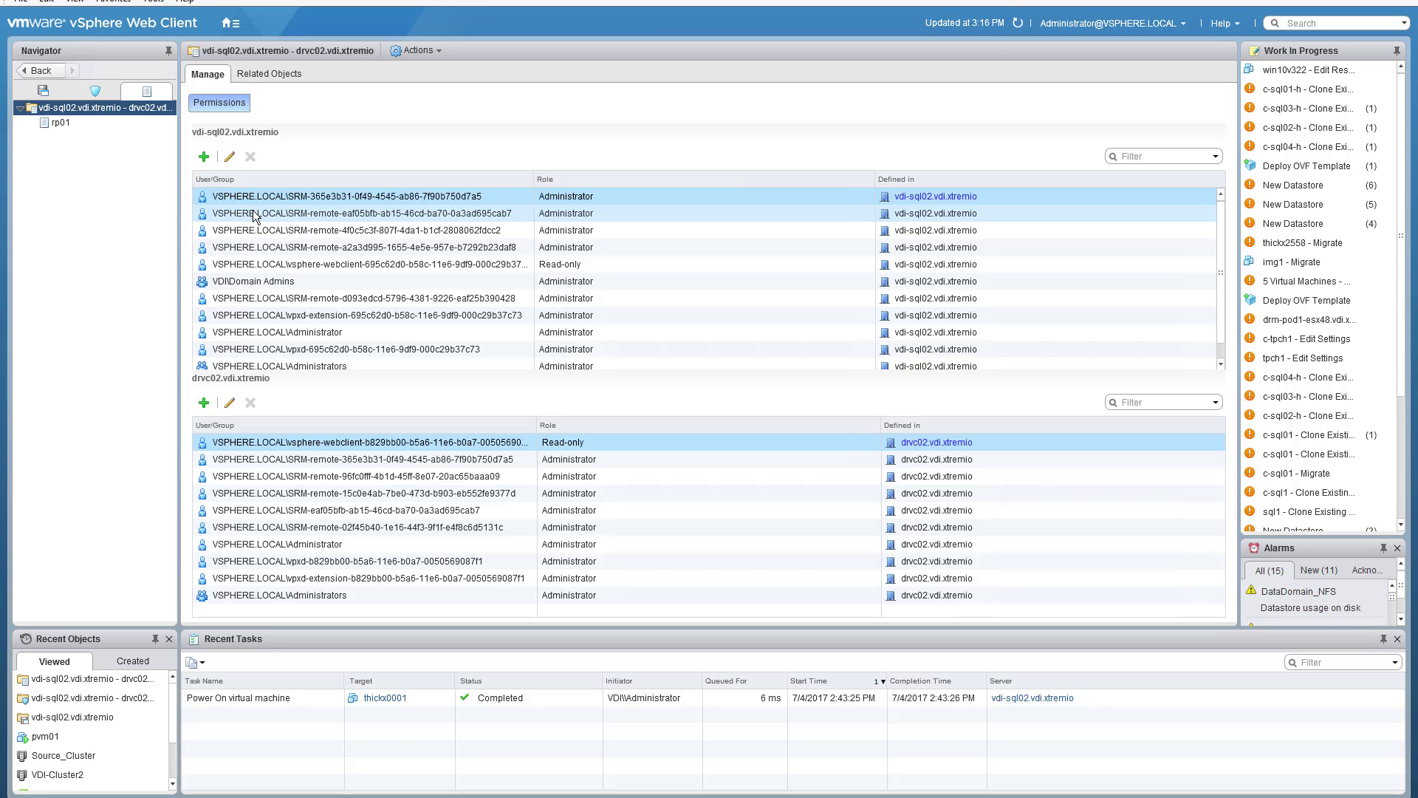
left_click(74, 124)
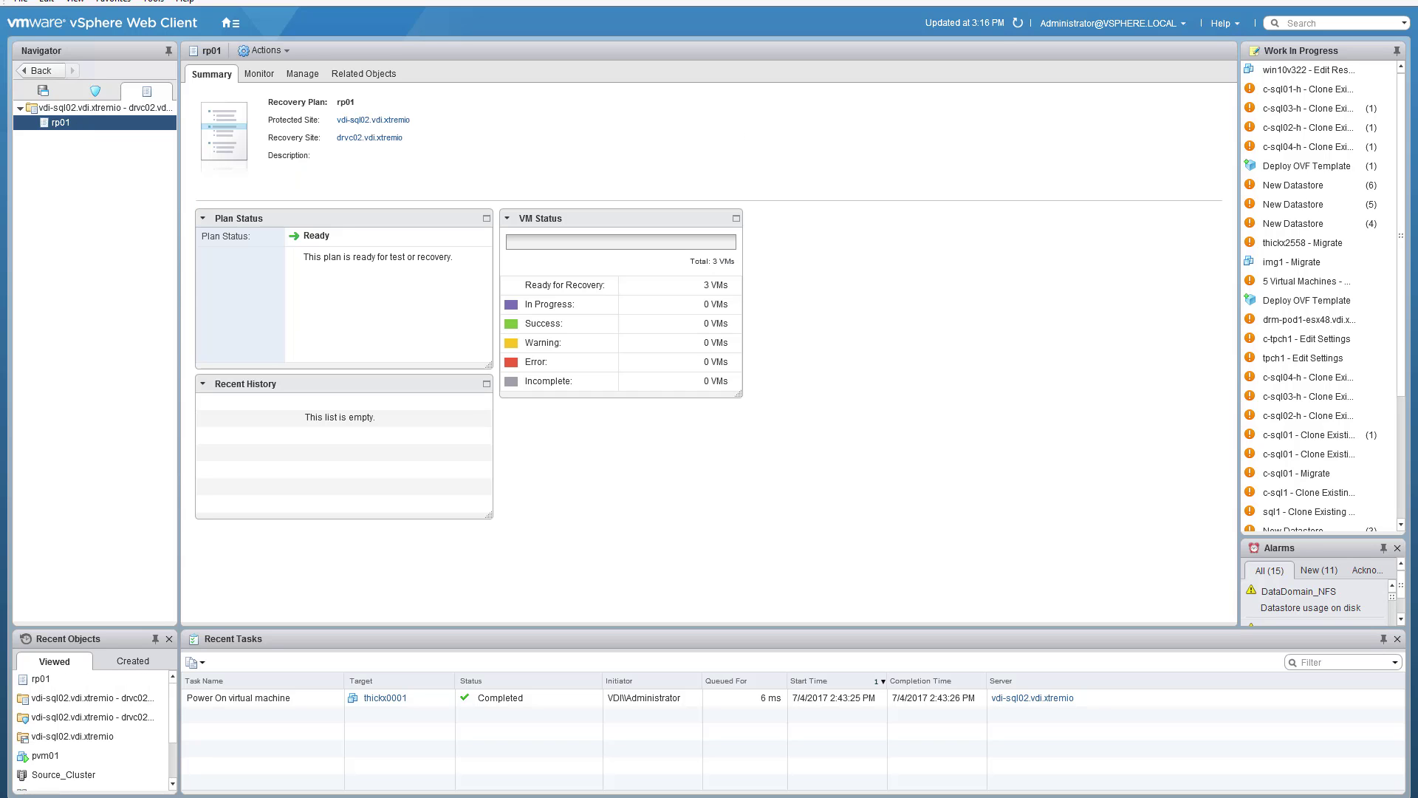
left_click(104, 108)
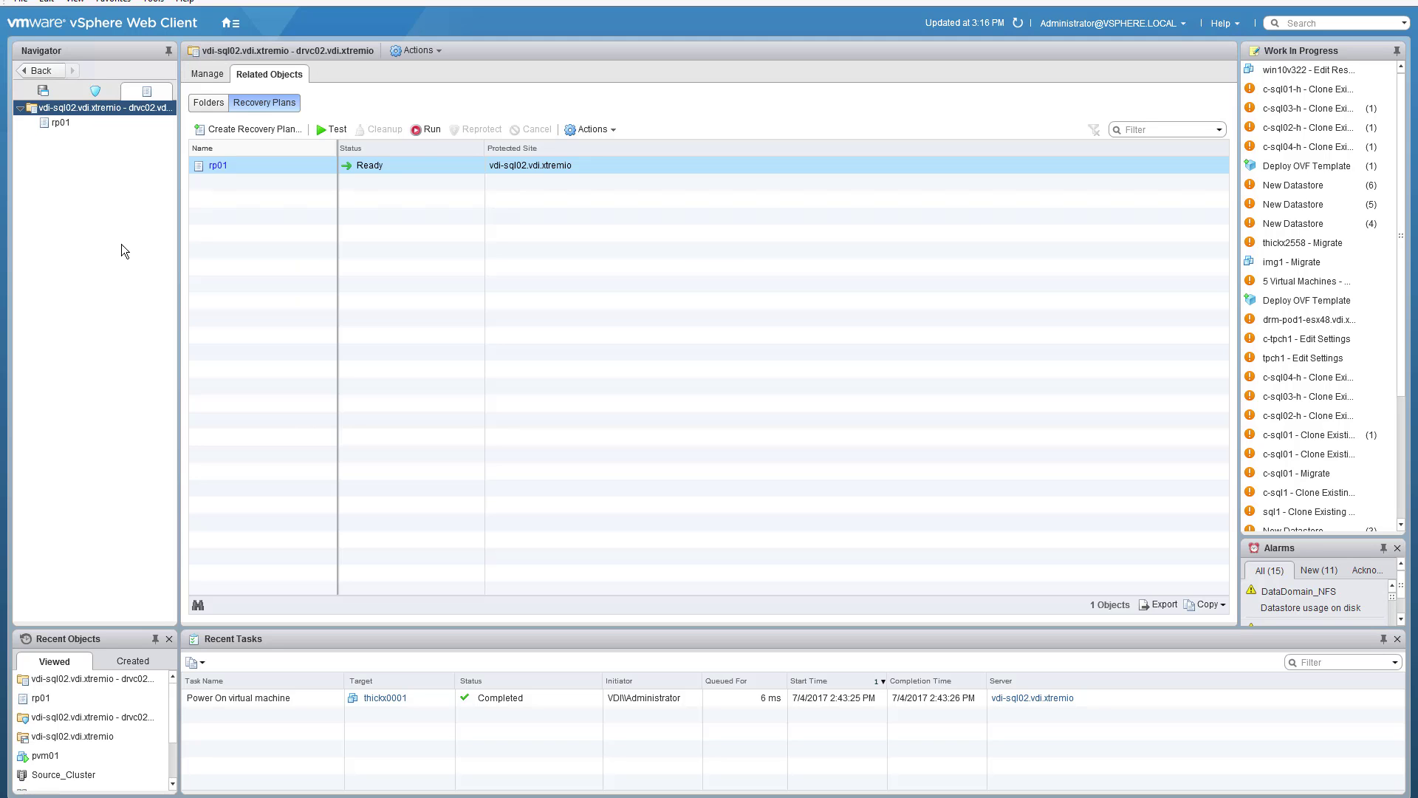
left_click(431, 131)
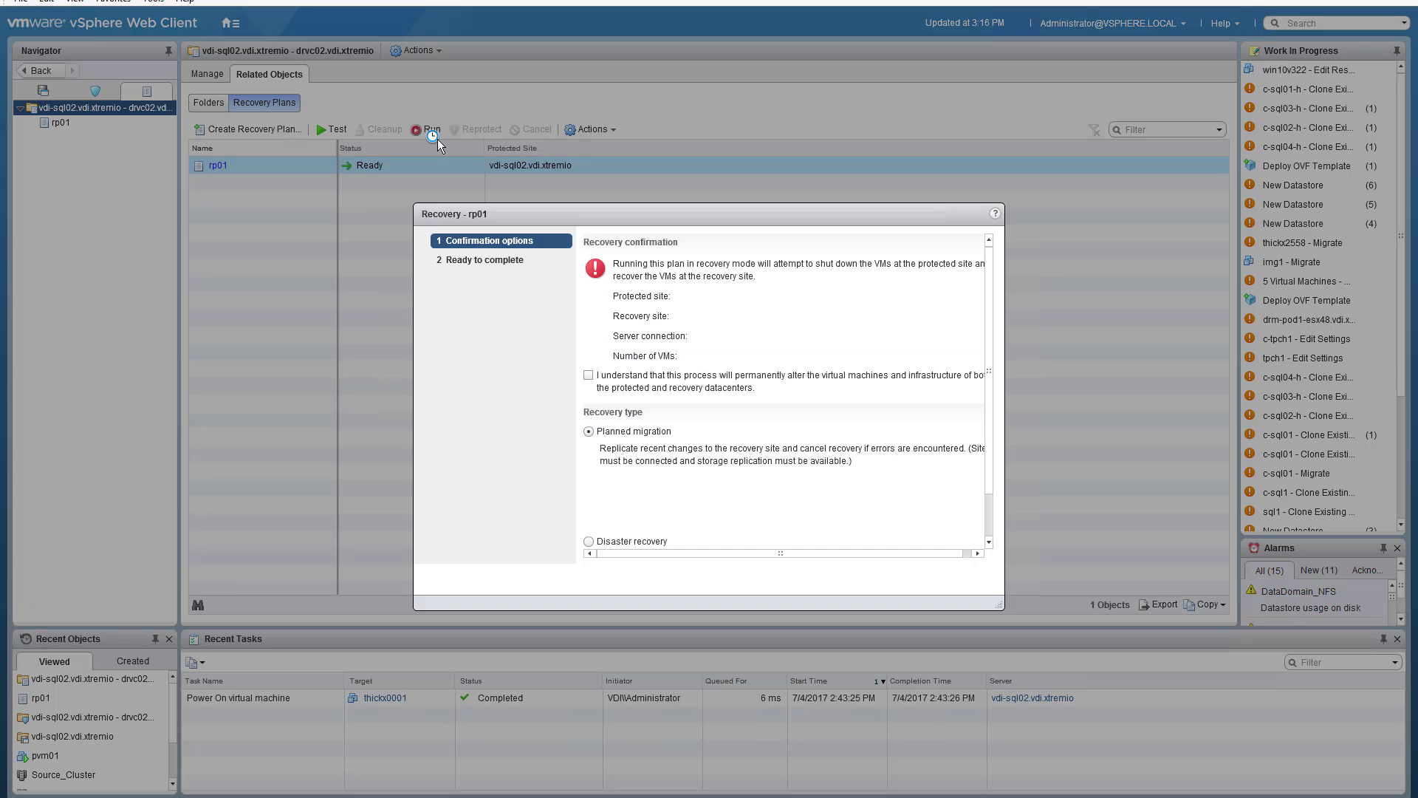
Run rp01 as a disaster recovery, acknowledging both sites will change, and finish the wizard
left_click(589, 479)
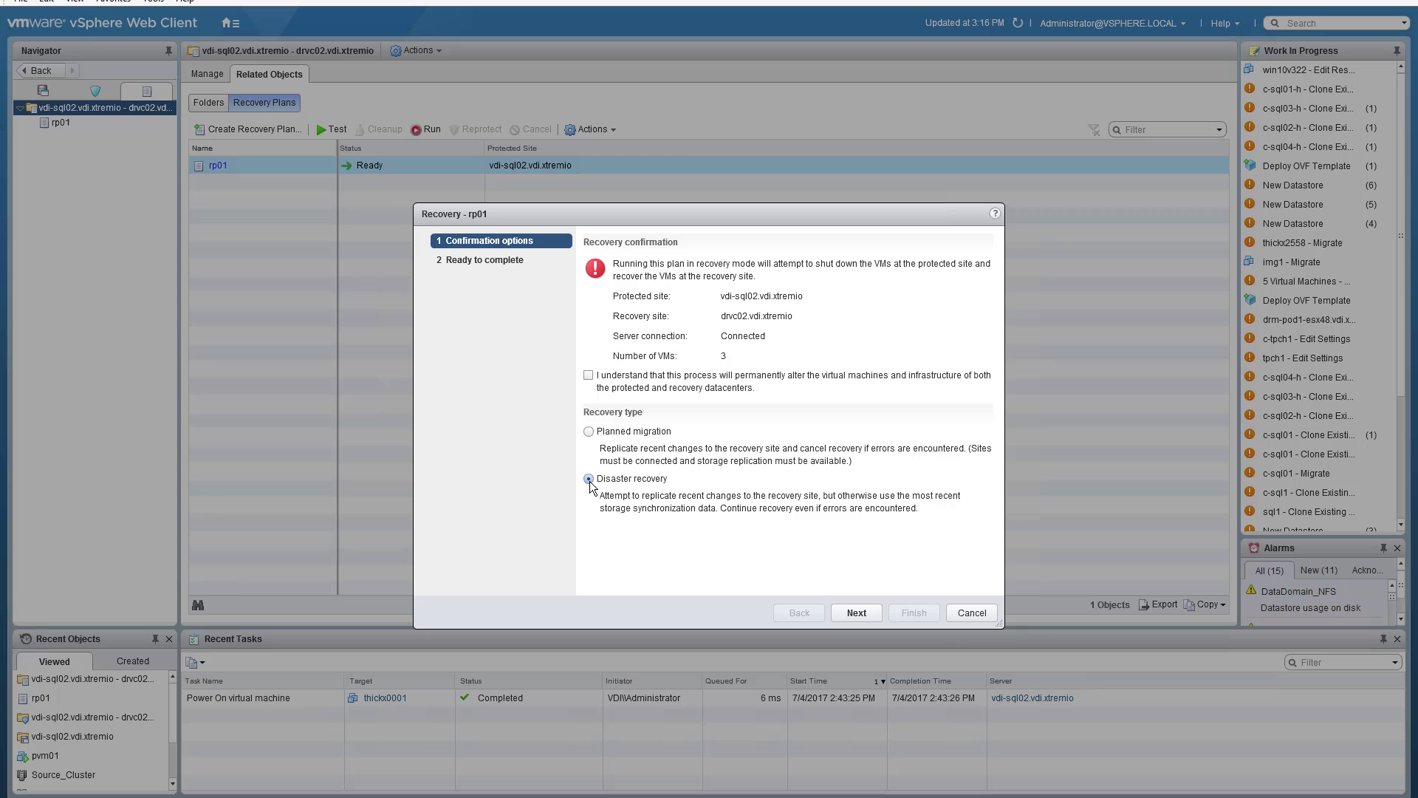
left_click(588, 375)
left_click(855, 613)
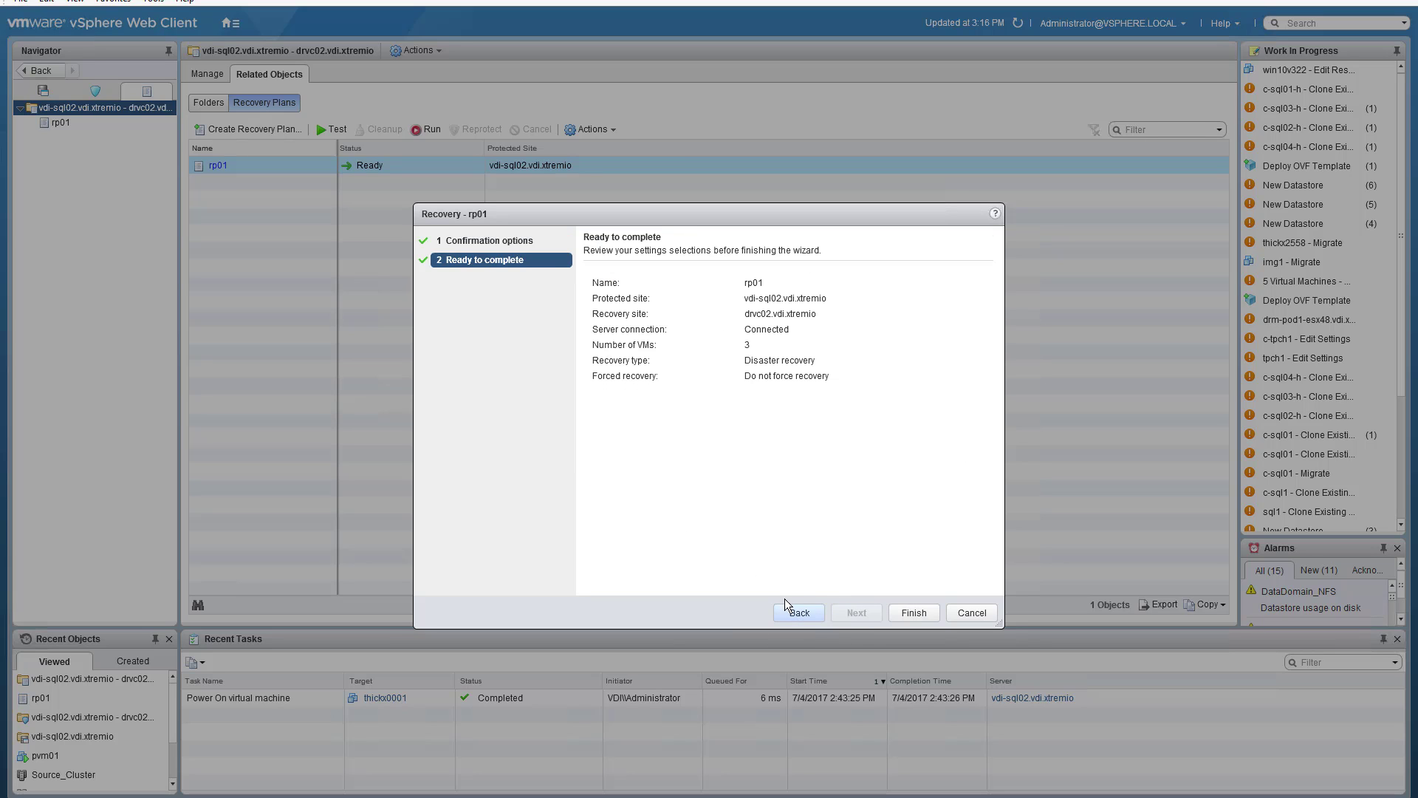
key("Return")
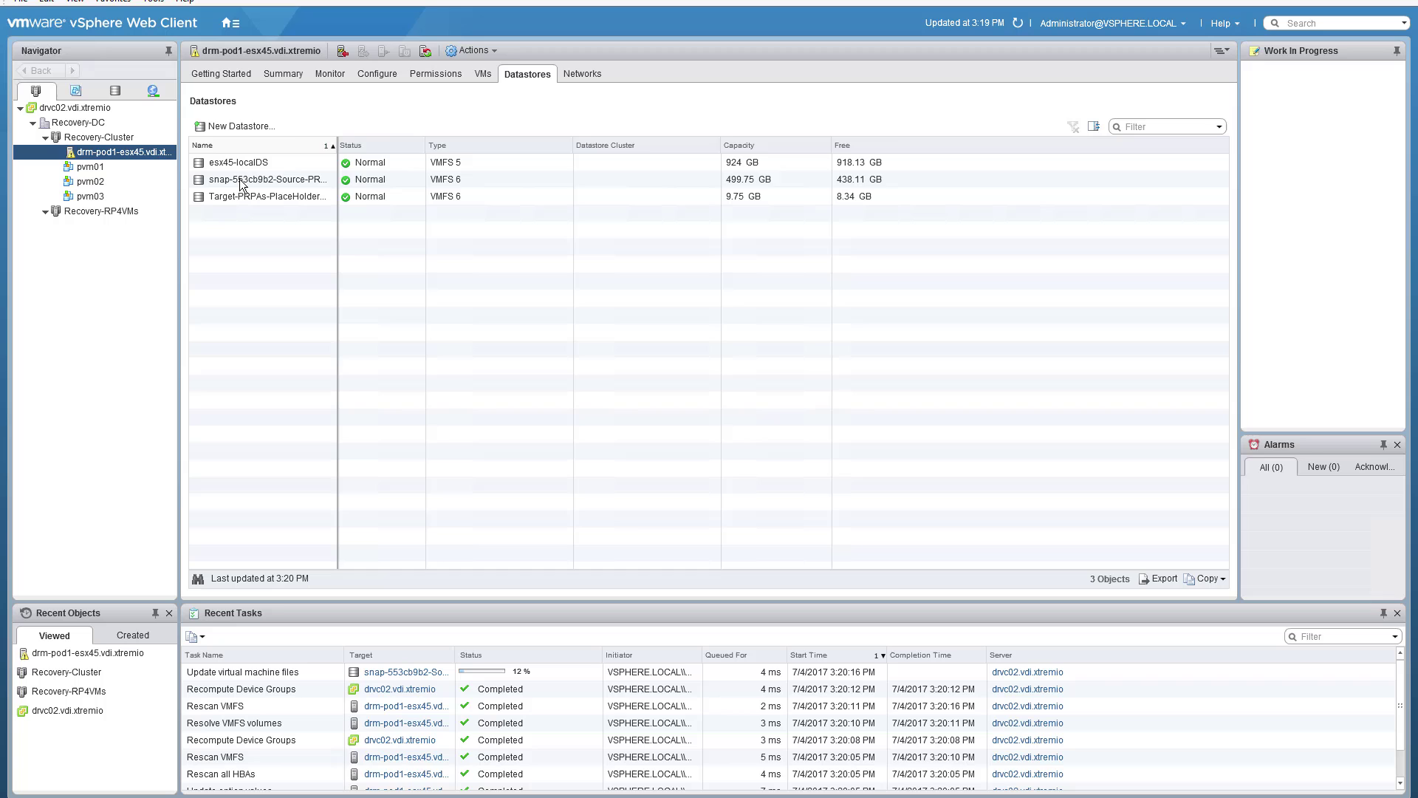
View host drm-pod1-esx45's datastores to find the replicated snap datastore
left_click(242, 181)
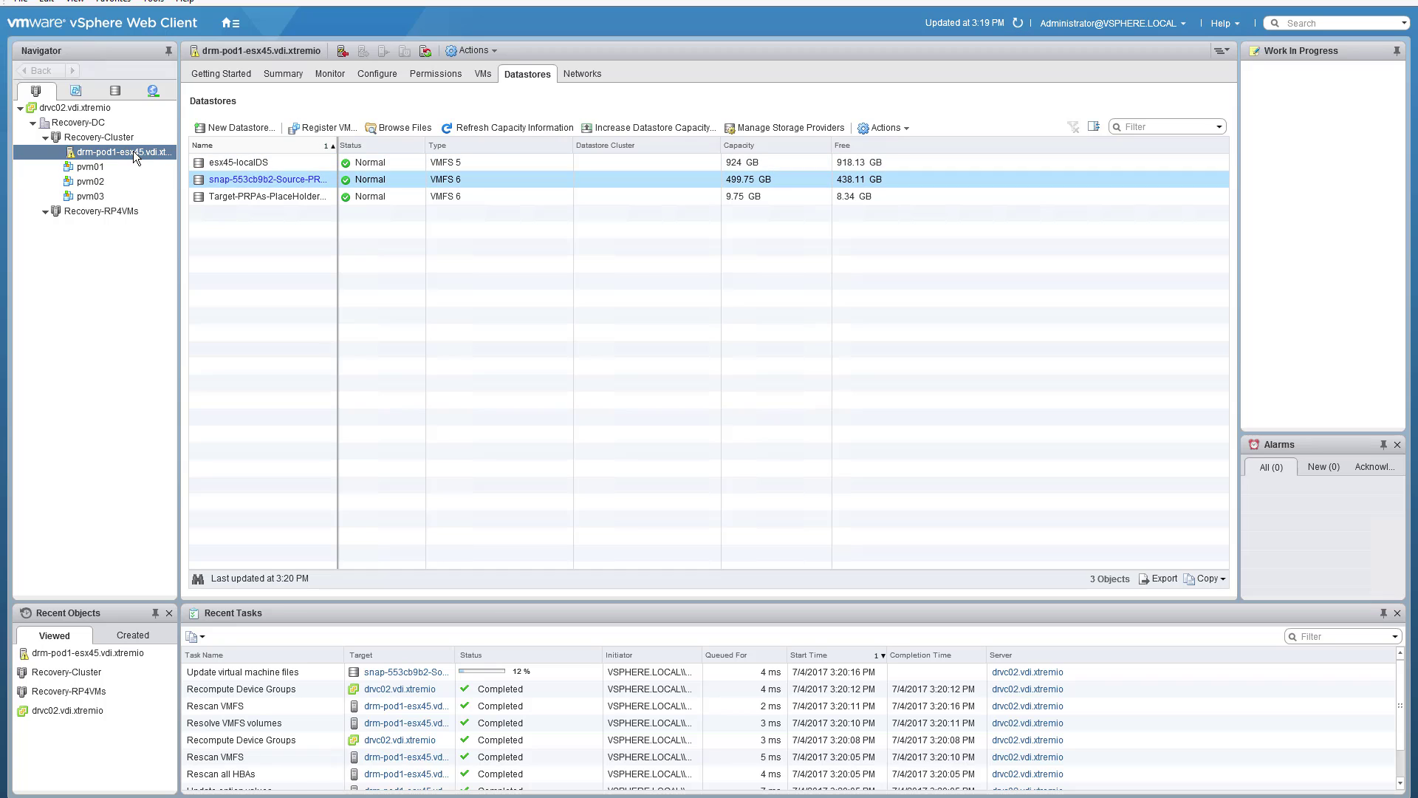